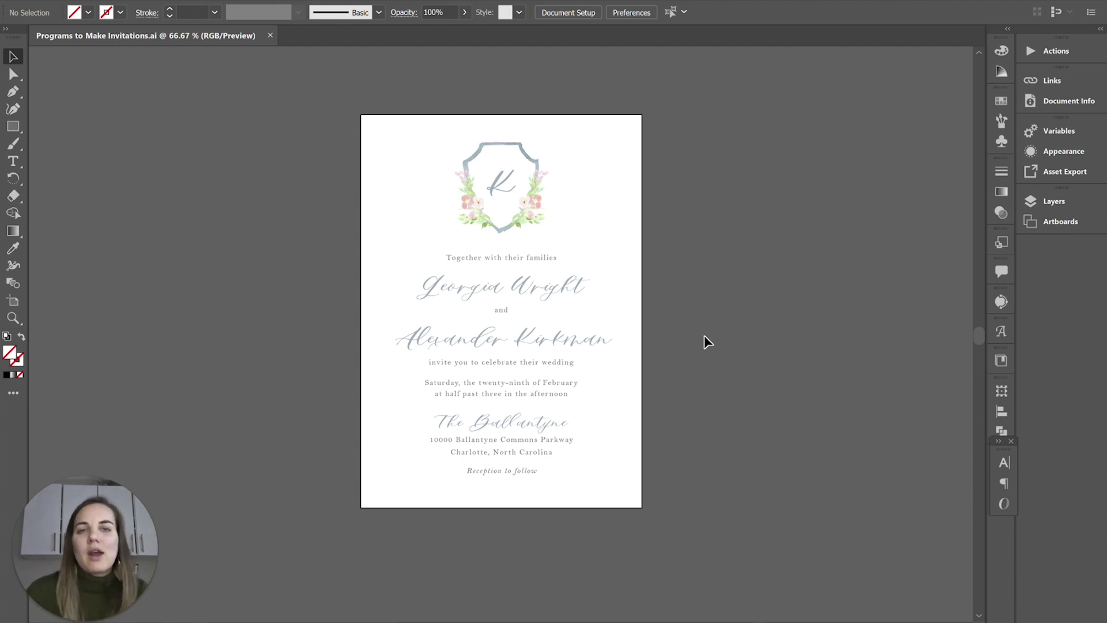
# Add two new blank artboards, one right of and one below the invitation artboard.
pyautogui.scroll(2, 705, 335)
pyautogui.scroll(-3, 704, 334)
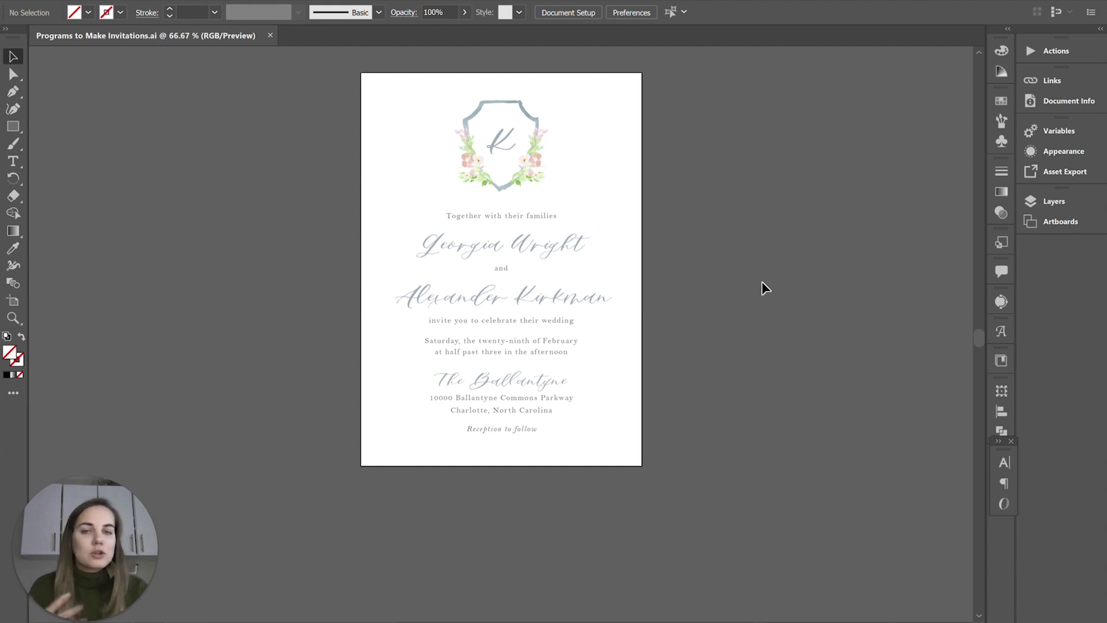
pyautogui.scroll(1, 771, 269)
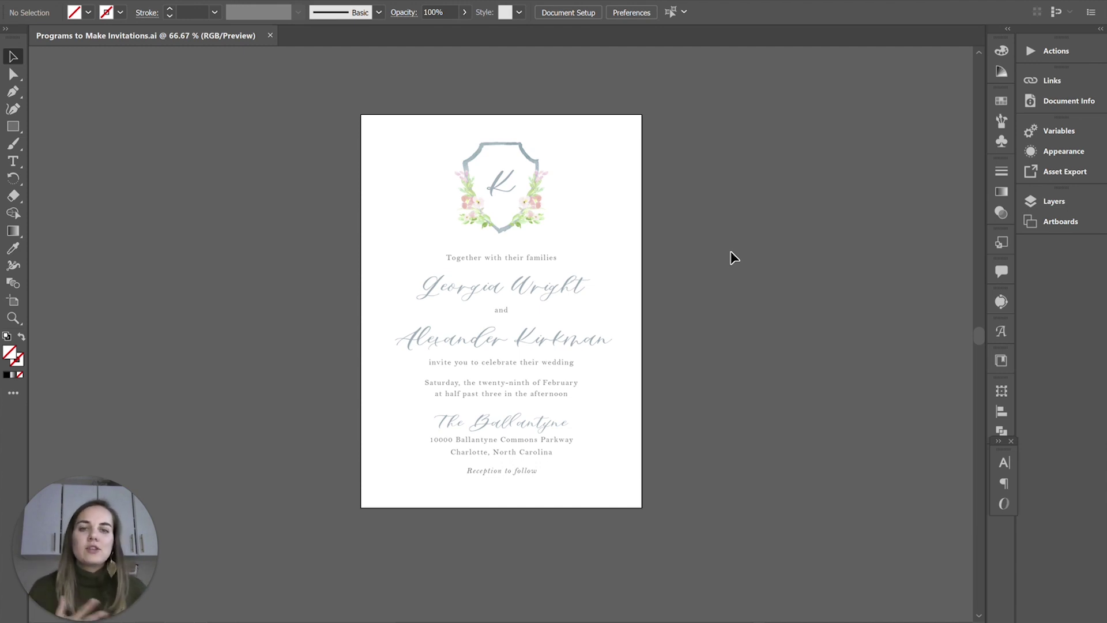
pyautogui.click(12, 301)
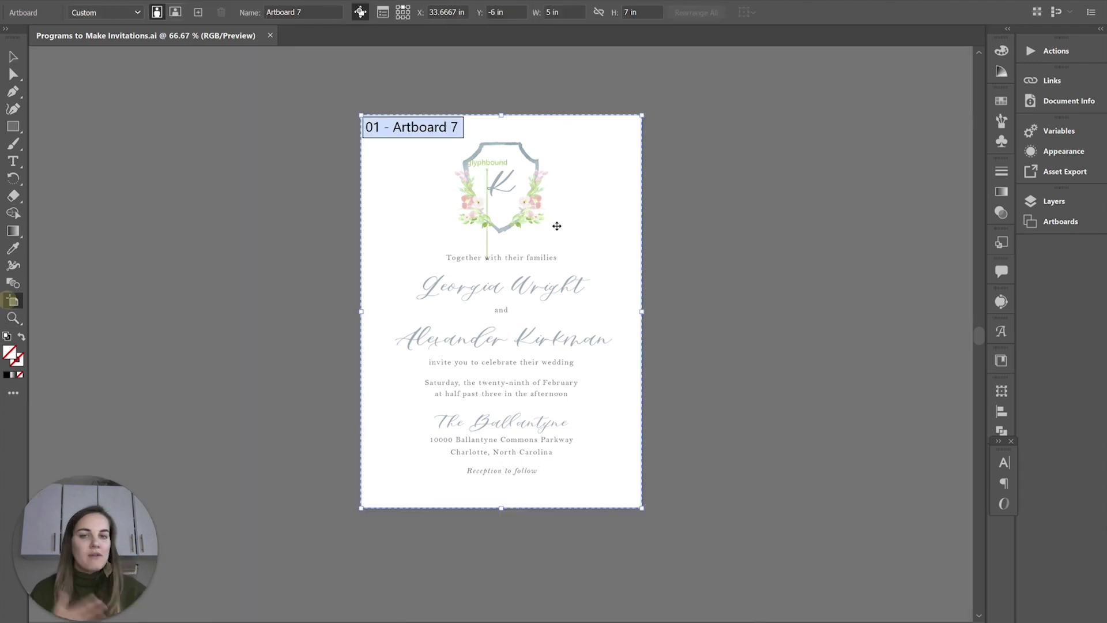
pyautogui.moveTo(756, 140); pyautogui.dragTo(952, 381)
pyautogui.scroll(-2, 811, 396)
pyautogui.moveTo(685, 347); pyautogui.dragTo(973, 524)
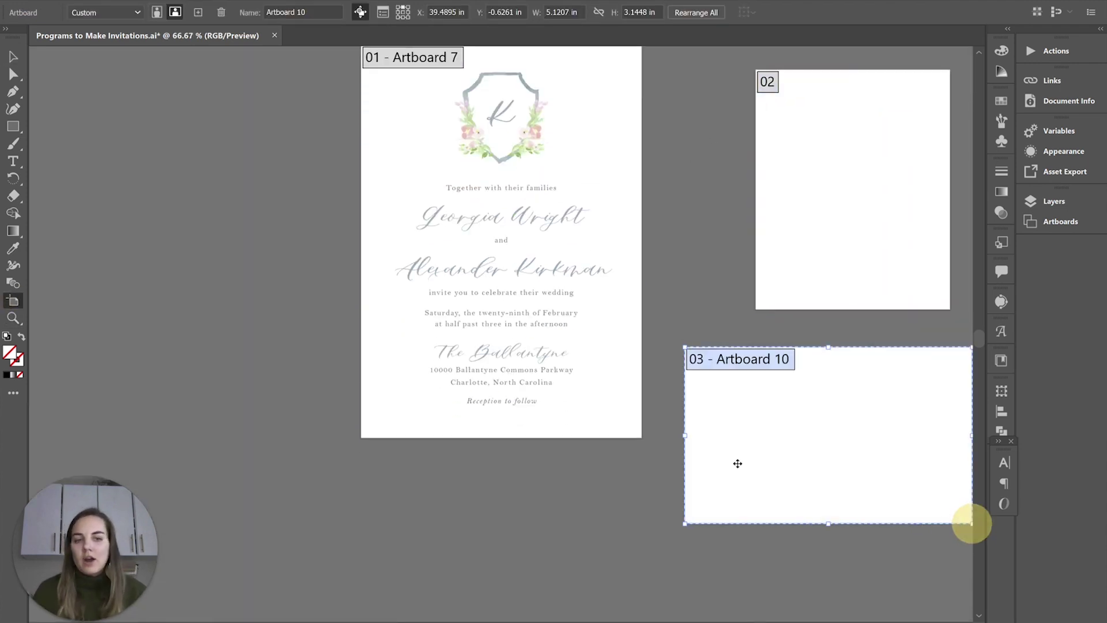
# Create a small artboard left of the invitation and duplicate it as a copy of artboard 04.
pyautogui.scroll(2, 680, 446)
pyautogui.moveTo(133, 168); pyautogui.dragTo(253, 253)
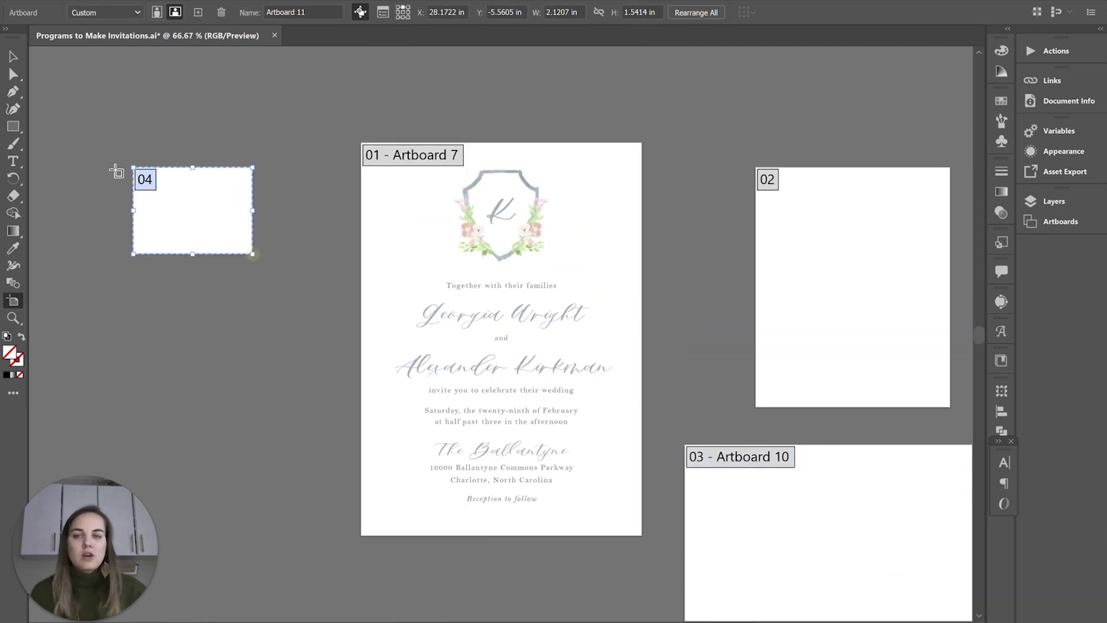
pyautogui.moveTo(187, 210); pyautogui.dragTo(255, 291)
pyautogui.press('v')
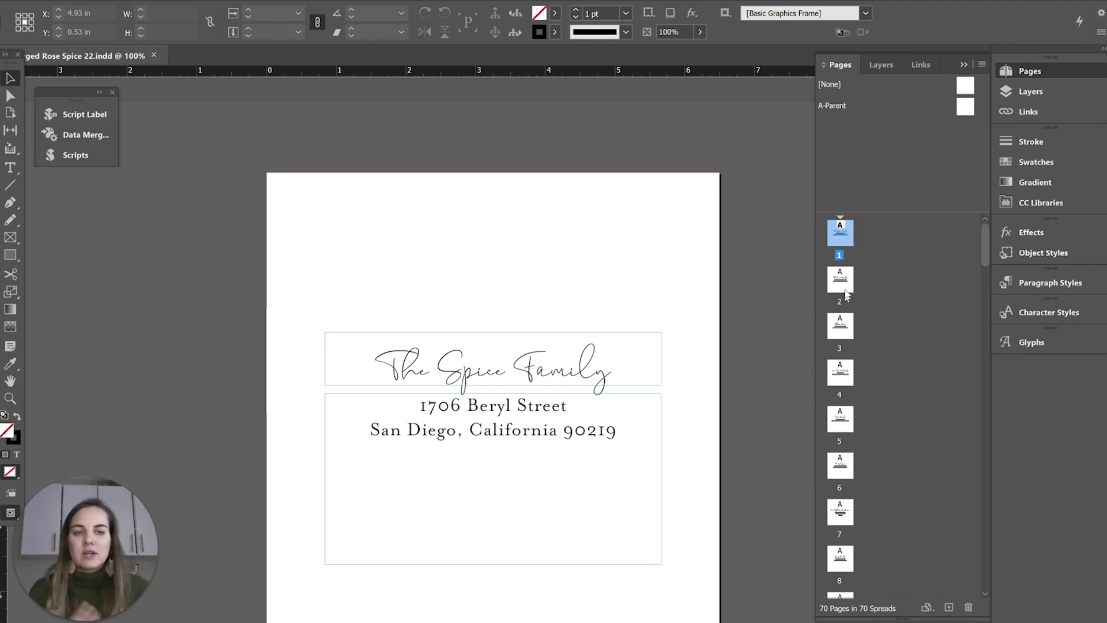
# View envelope pages 2 and 3, return to page 1, then go back to Illustrator.
pyautogui.doubleClick(843, 288)
pyautogui.doubleClick(841, 323)
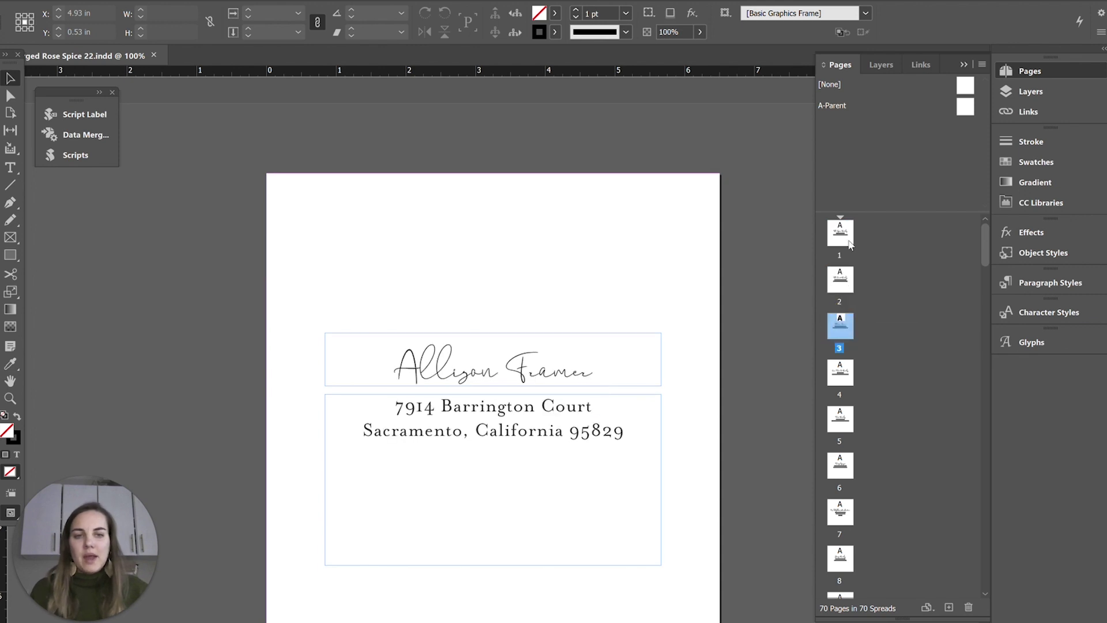
pyautogui.doubleClick(849, 243)
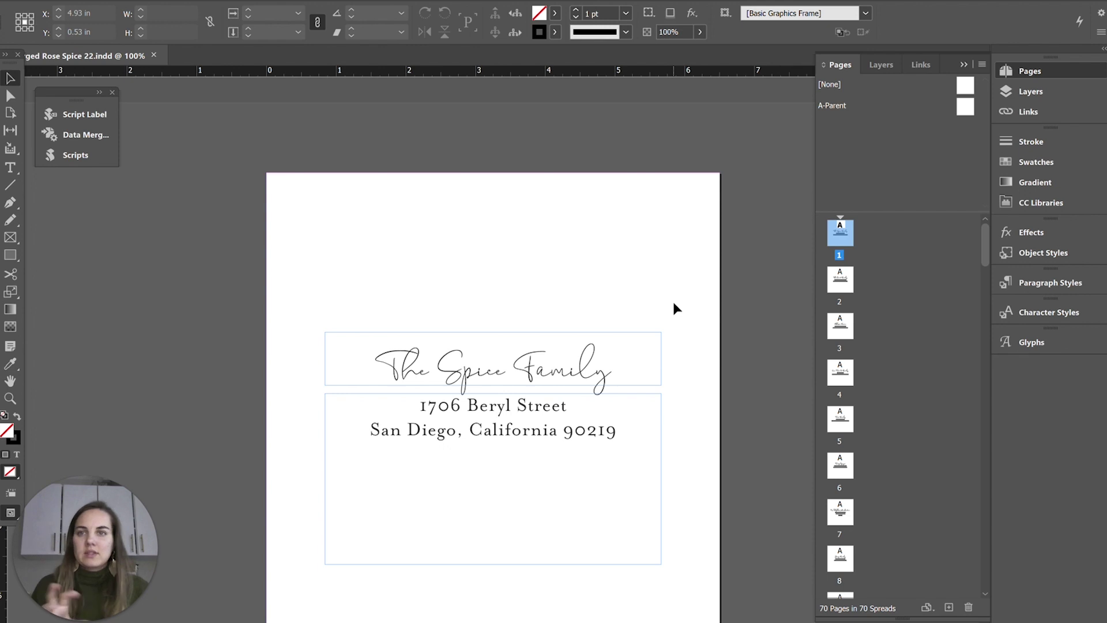
pyautogui.moveTo(734, 621)
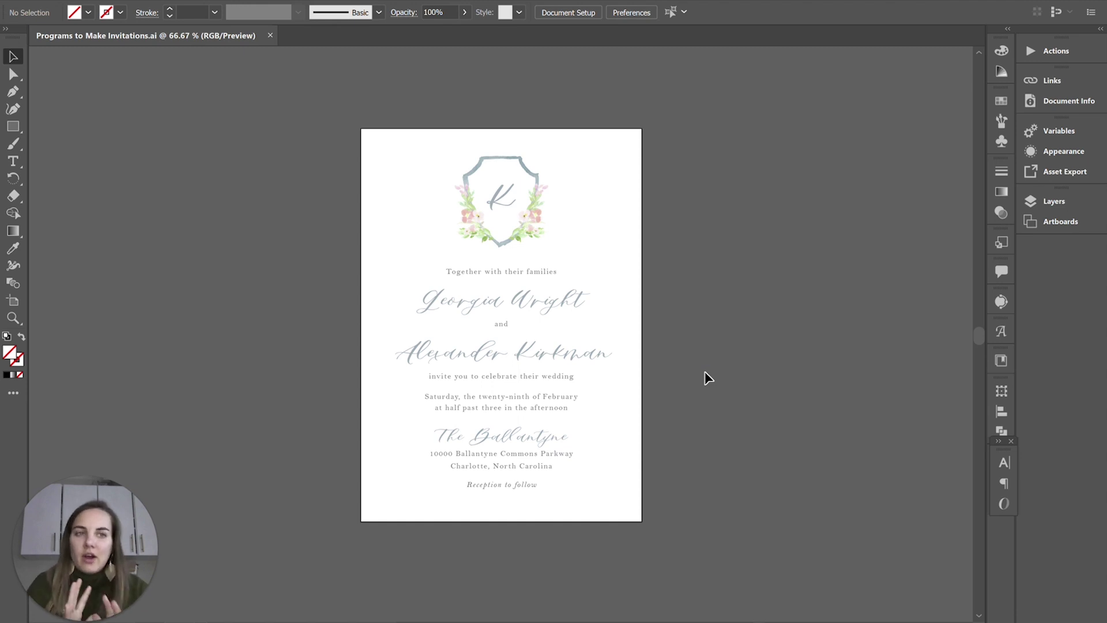
# Select the invitation's text block, then deselect it without changes.
pyautogui.click(542, 303)
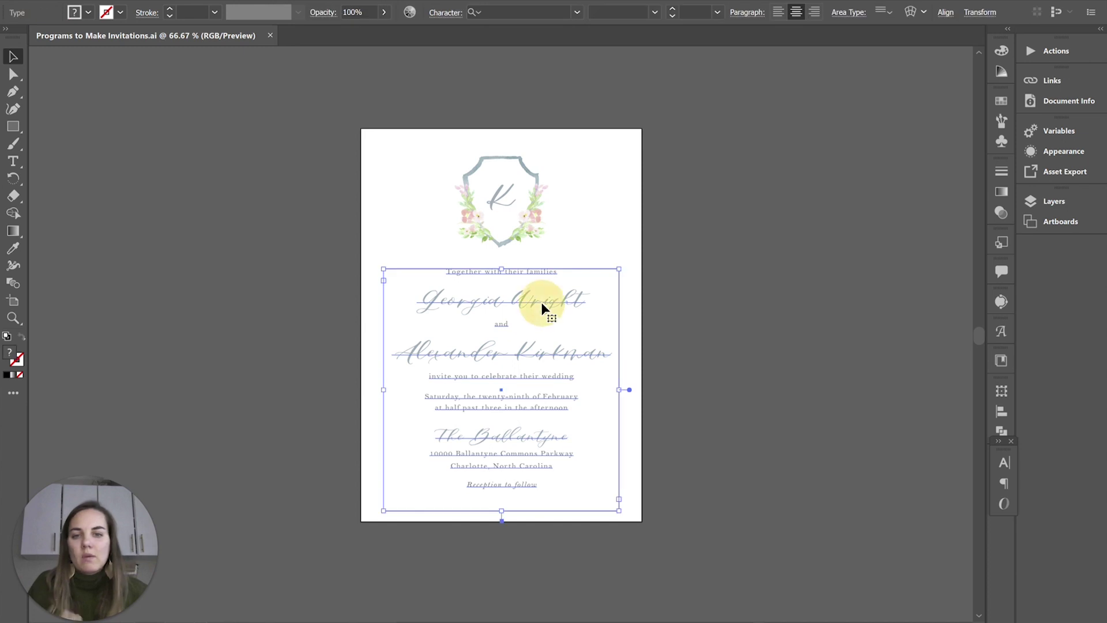
pyautogui.click(667, 298)
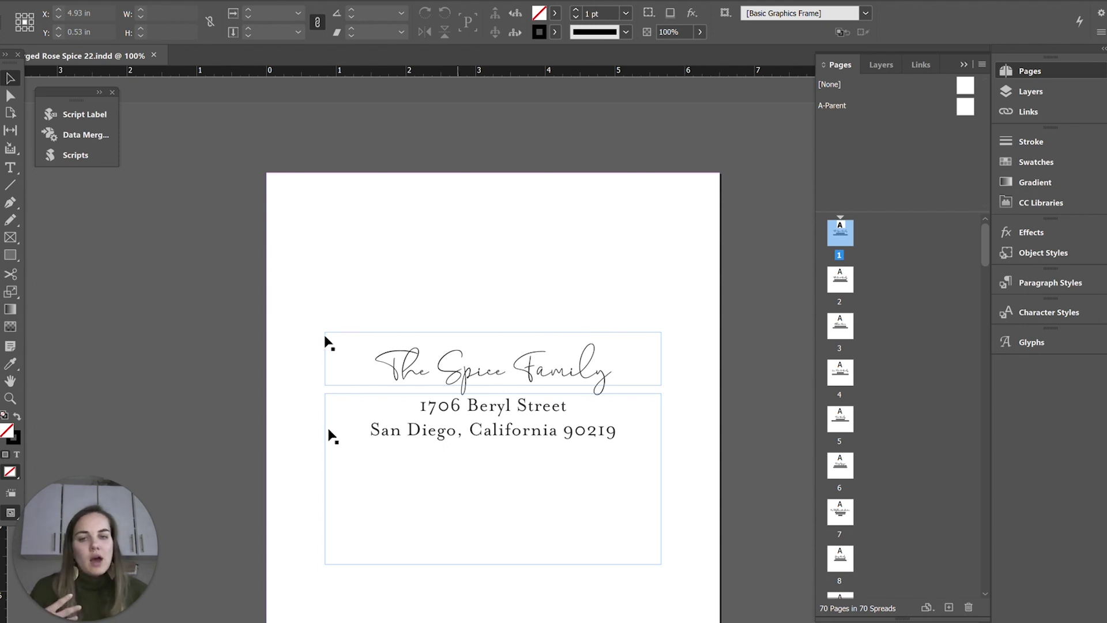
# Scroll through the 70 envelope pages and the Pages panel, then switch back to Illustrator.
pyautogui.scroll(-10, 574, 391)
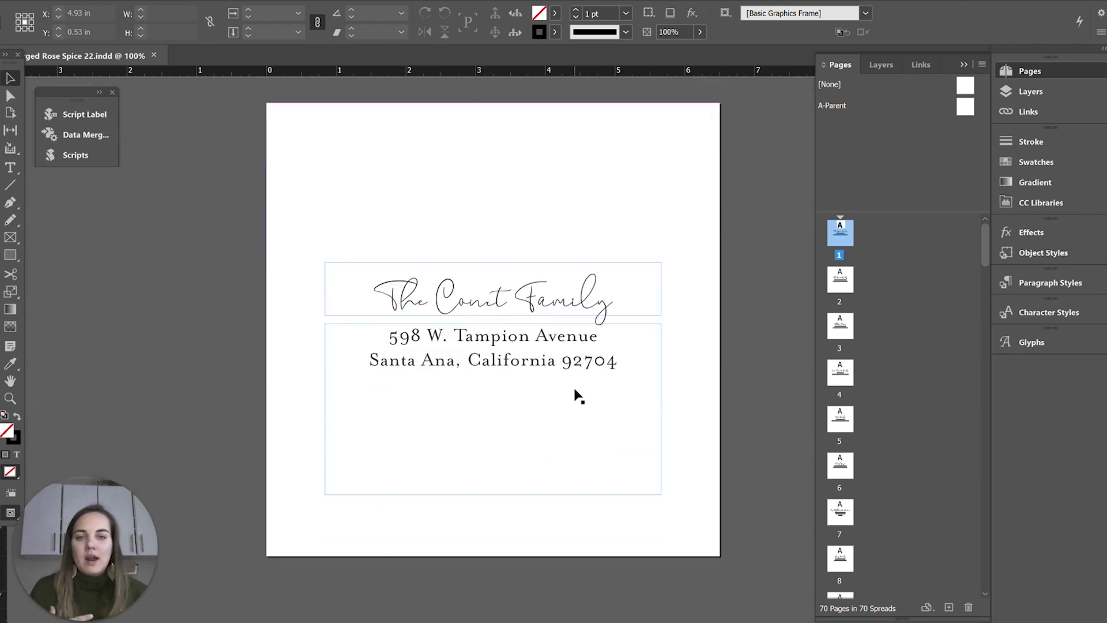
pyautogui.scroll(-2, 583, 398)
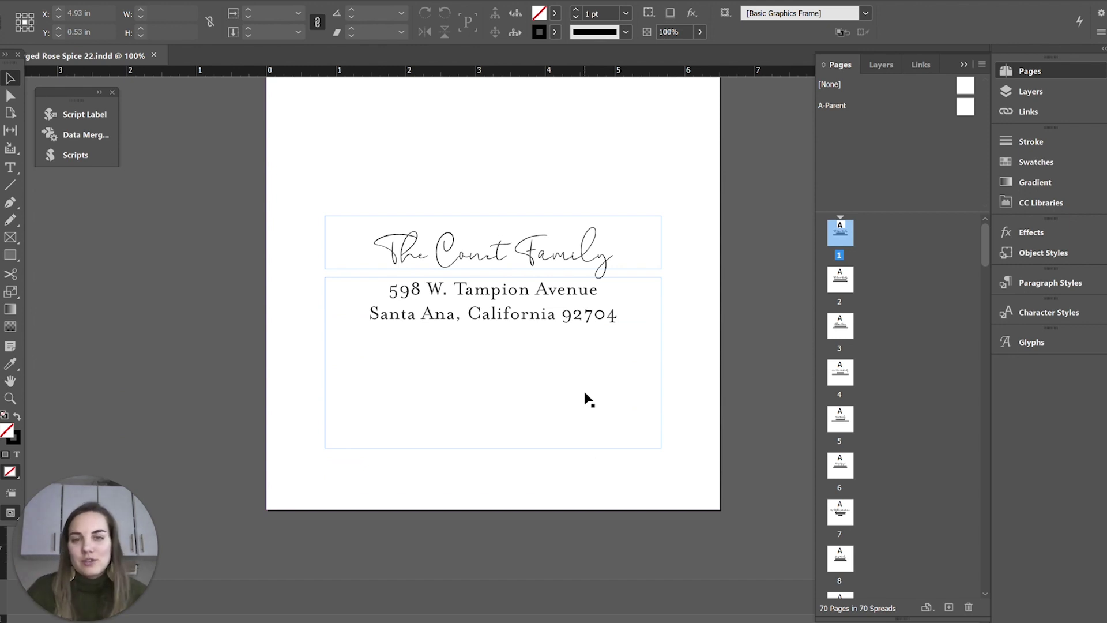
pyautogui.scroll(-15, 588, 398)
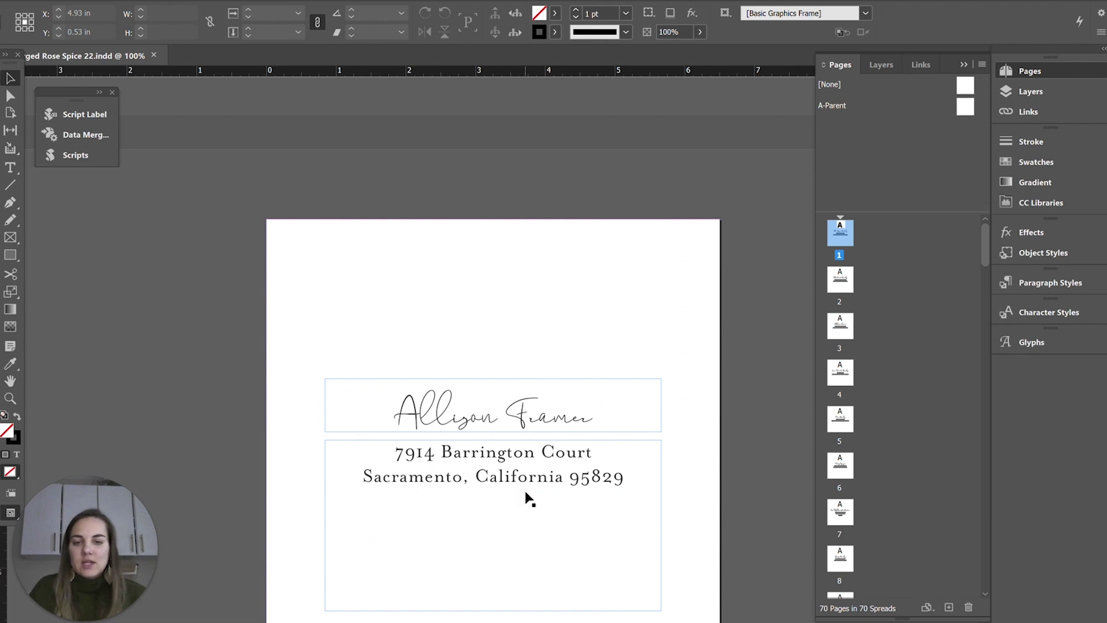
pyautogui.scroll(-20, 529, 500)
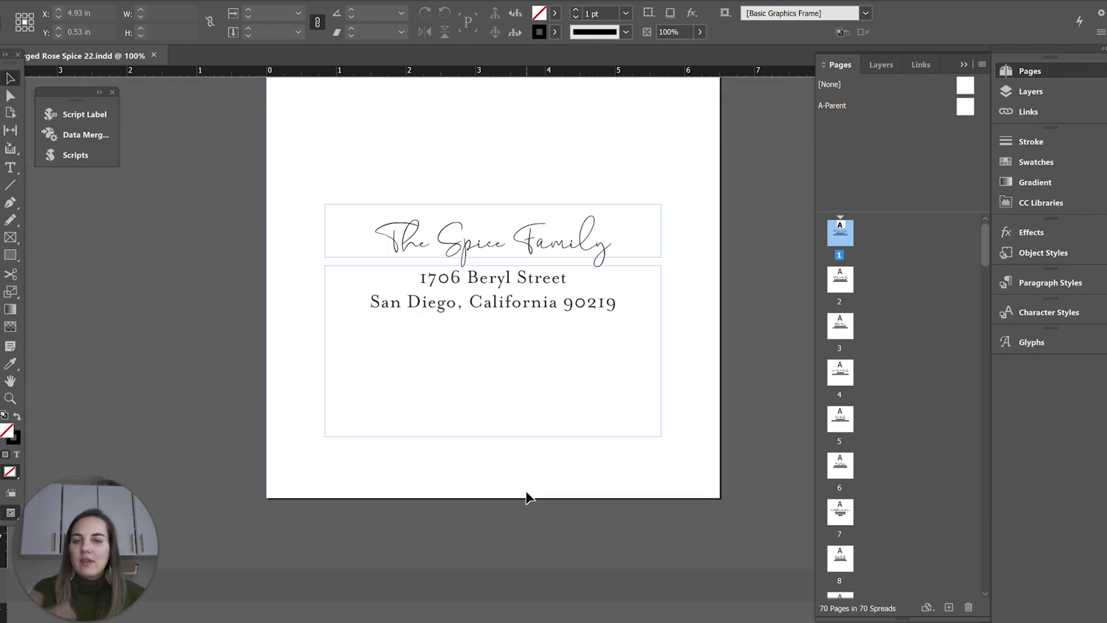
pyautogui.scroll(3, 529, 500)
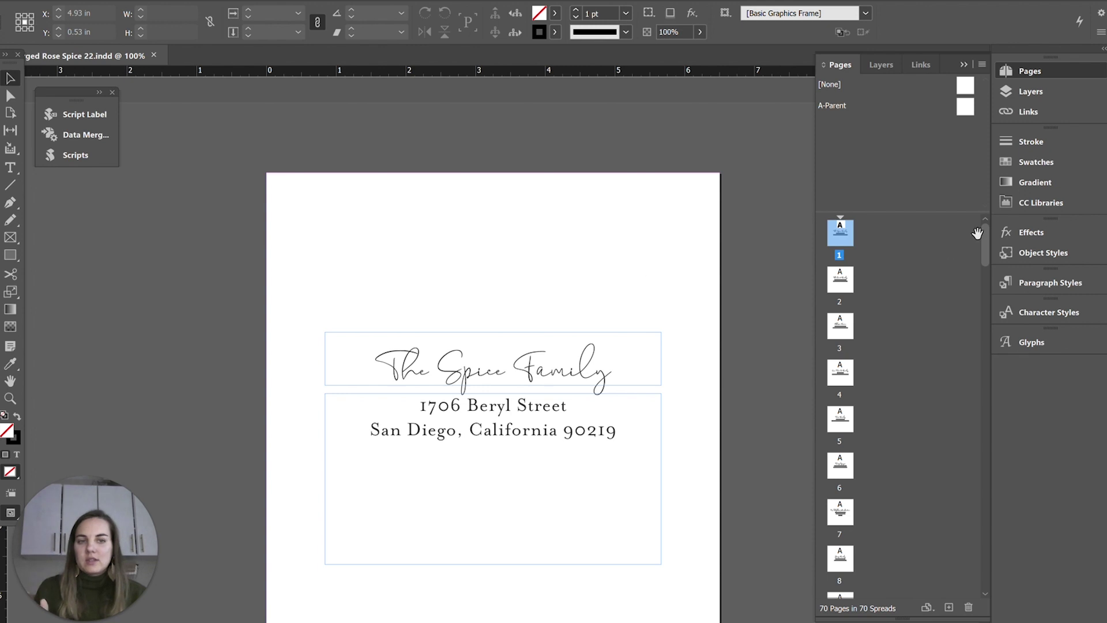
pyautogui.moveTo(985, 245); pyautogui.dragTo(984, 594)
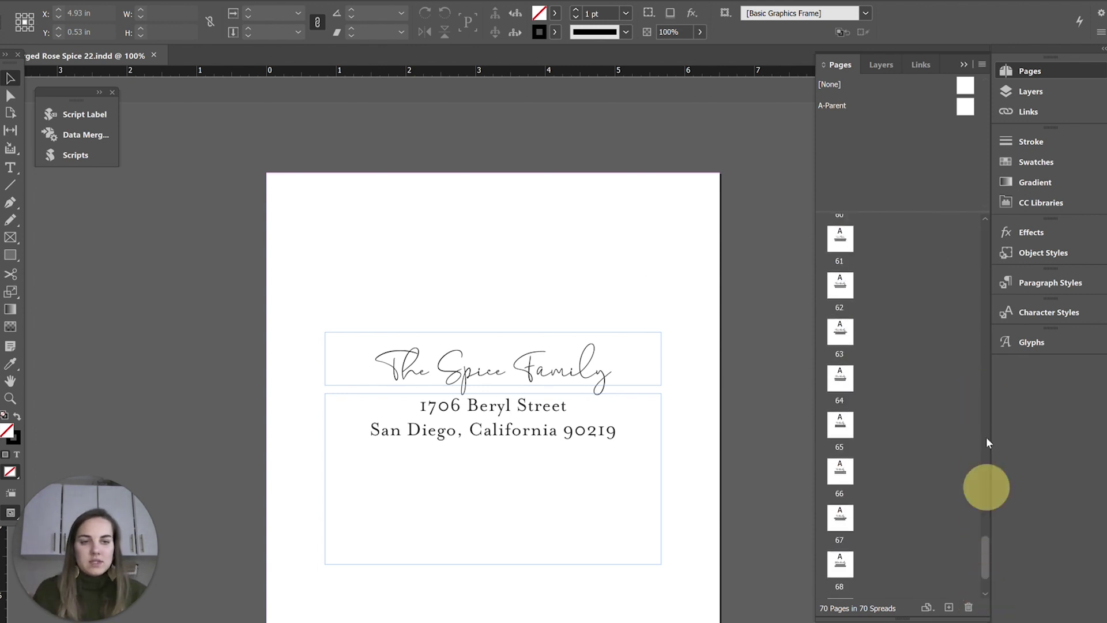
pyautogui.moveTo(988, 443); pyautogui.dragTo(984, 227)
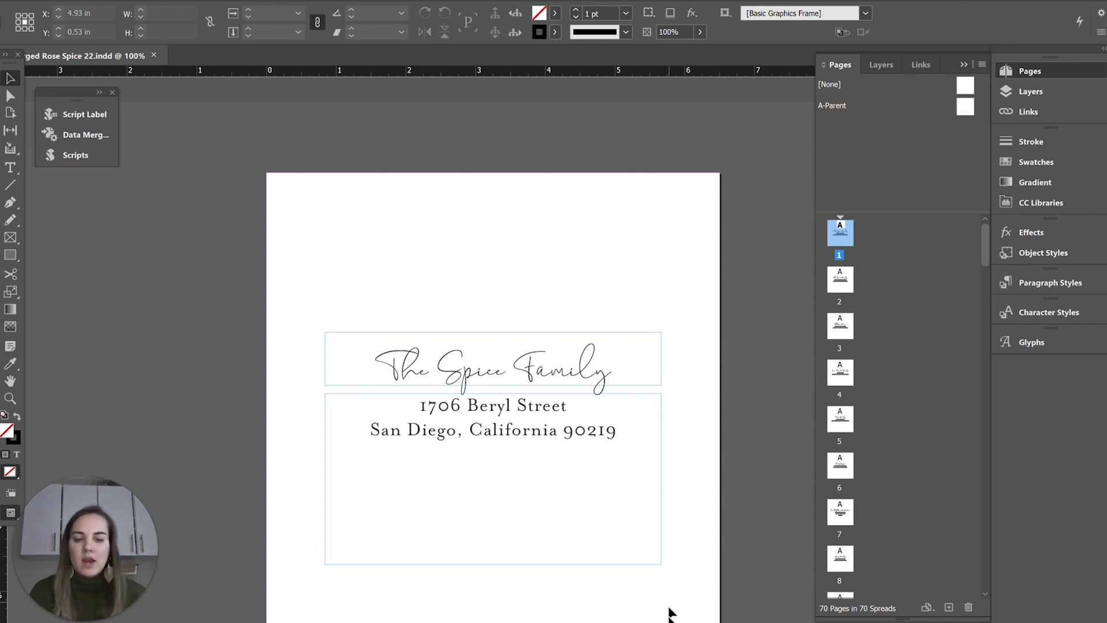
pyautogui.hotkey('alt', 'Tab')
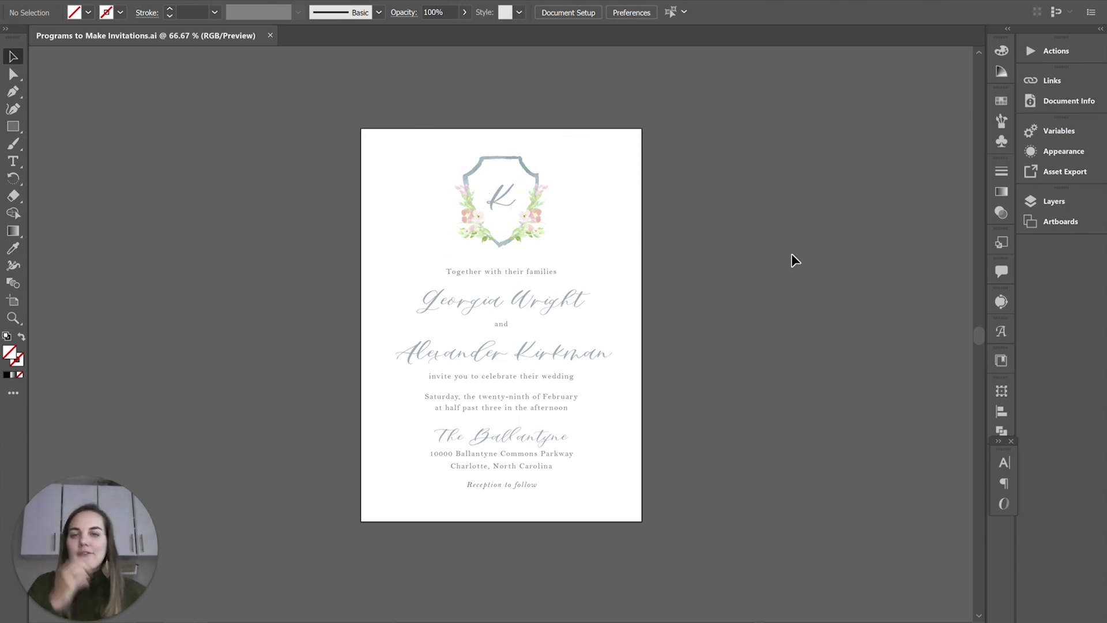
# Select the linked crest image and choose Edit In Photoshop from its link options.
pyautogui.click(530, 217)
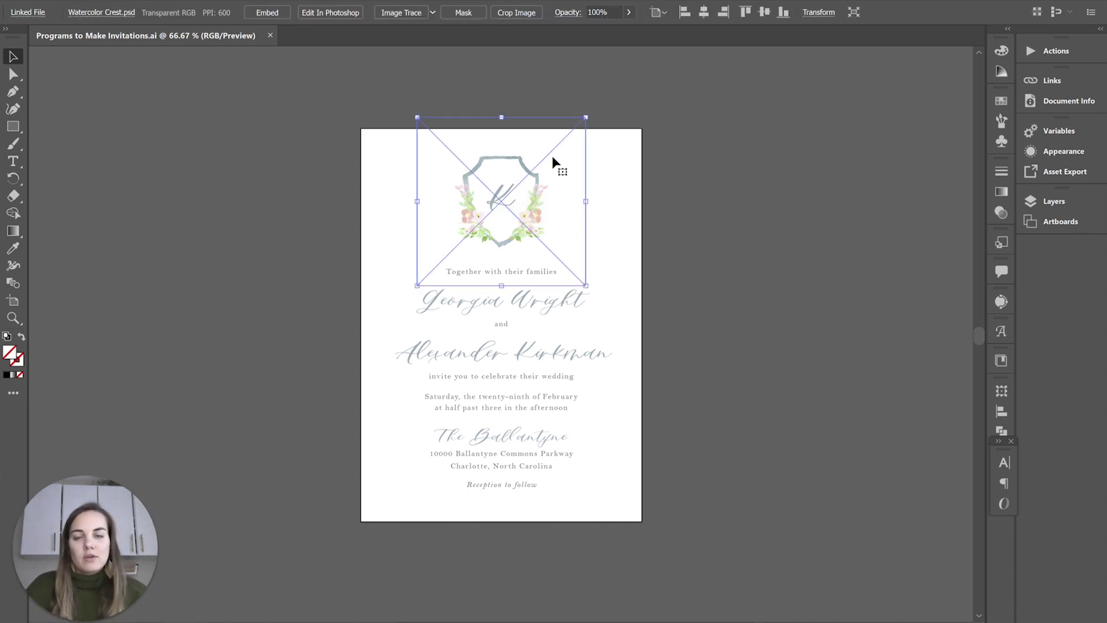
pyautogui.click(111, 13)
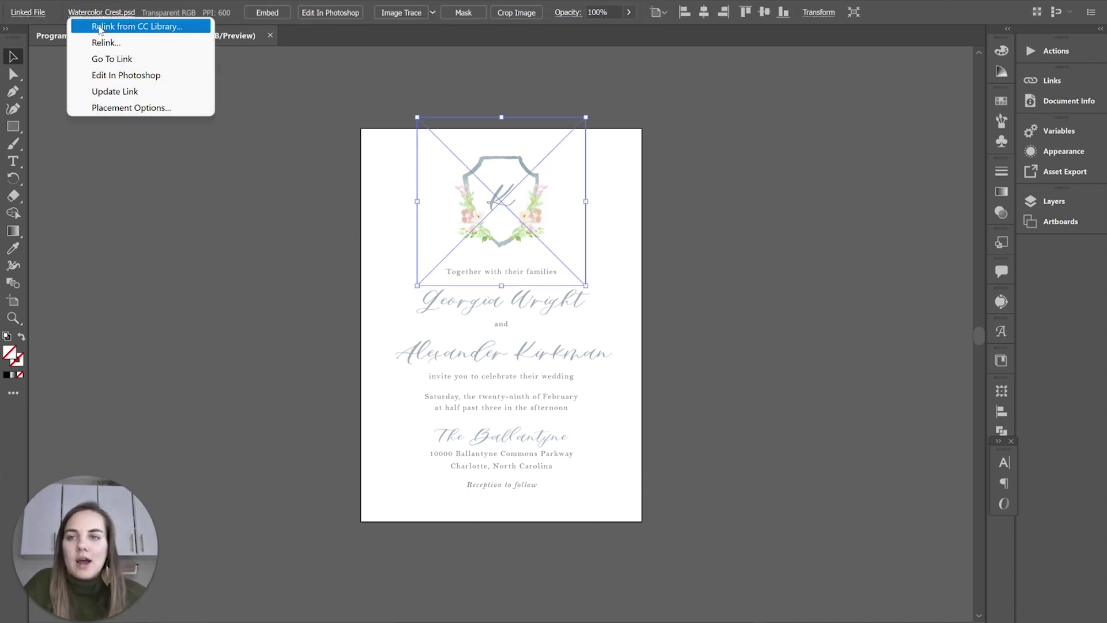
pyautogui.click(105, 75)
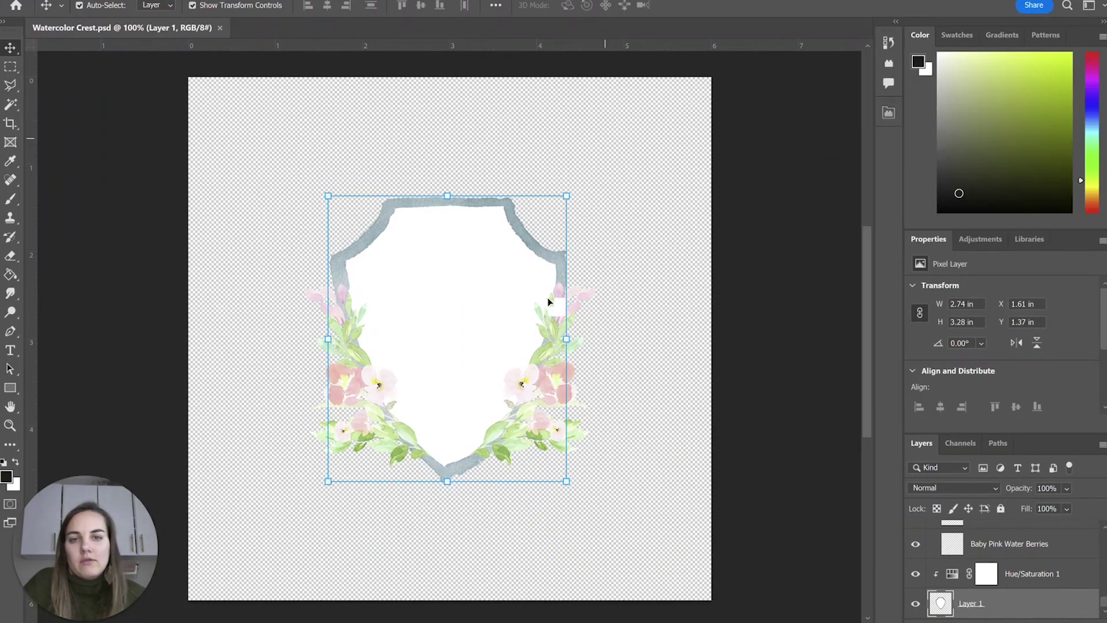
# Drag the Hue/Saturation Hue to 86, save Watercolor Crest.psd, and return to Illustrator.
pyautogui.click(656, 378)
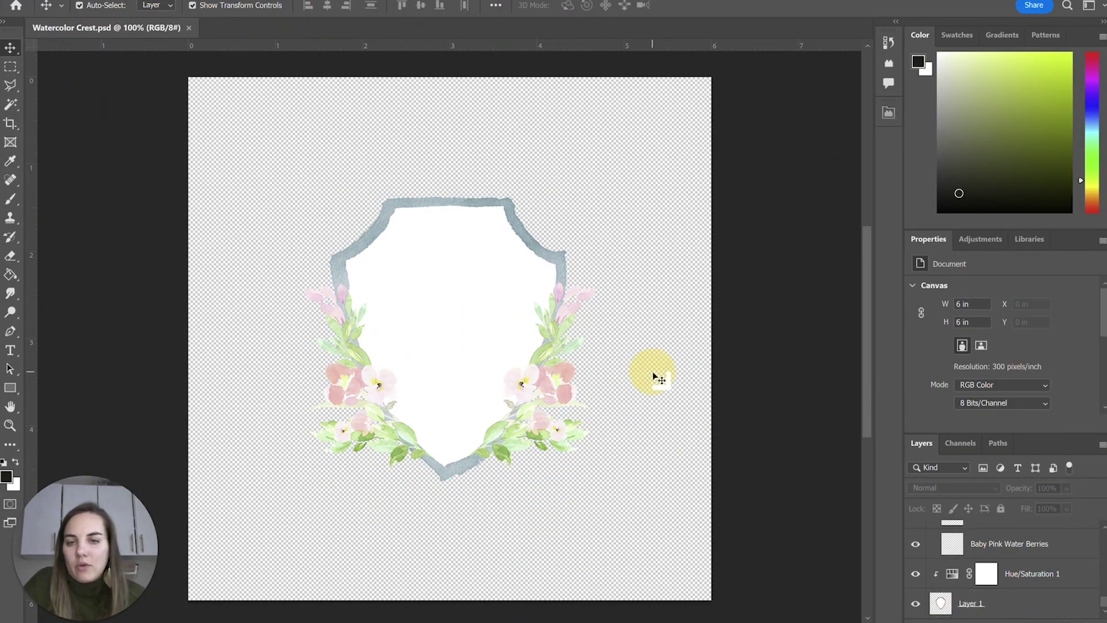
pyautogui.click(535, 251)
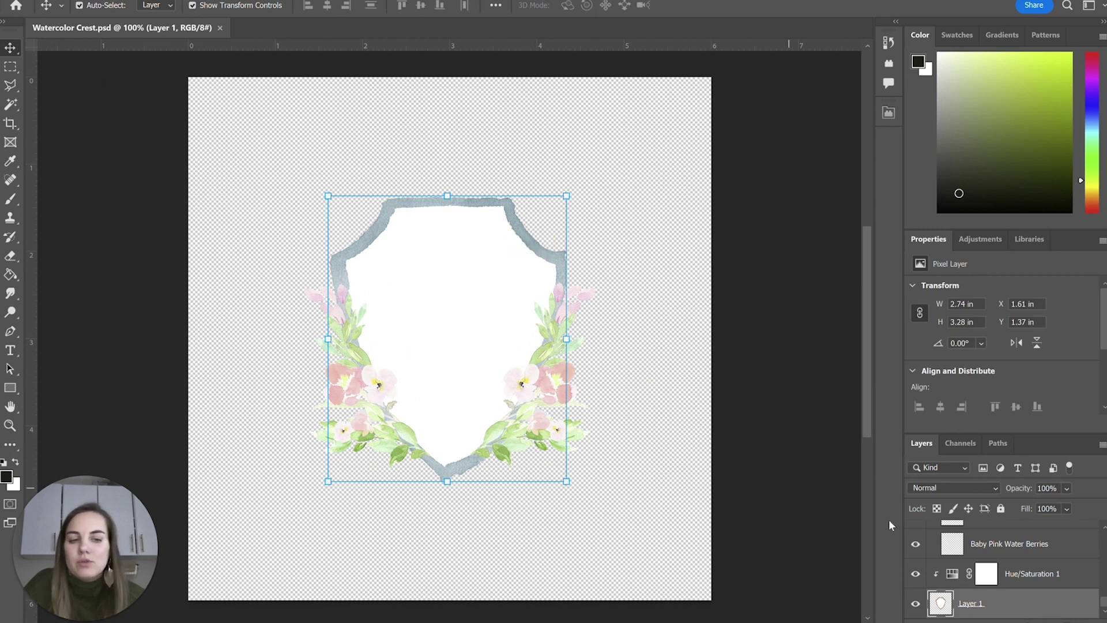
pyautogui.click(953, 576)
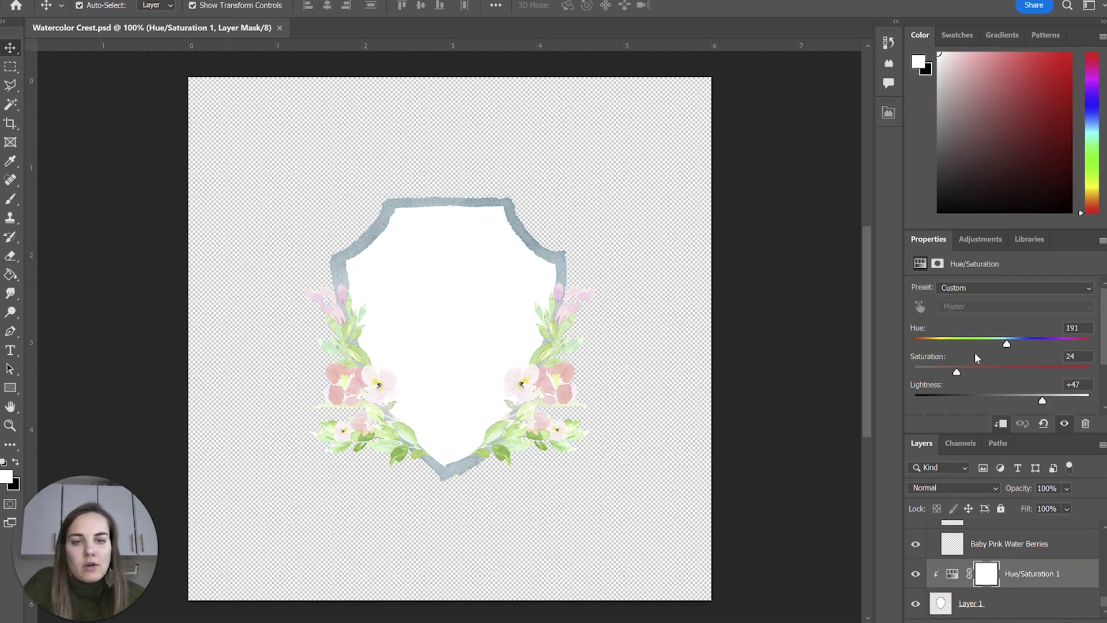
pyautogui.moveTo(1007, 345); pyautogui.dragTo(957, 348)
pyautogui.click(754, 402)
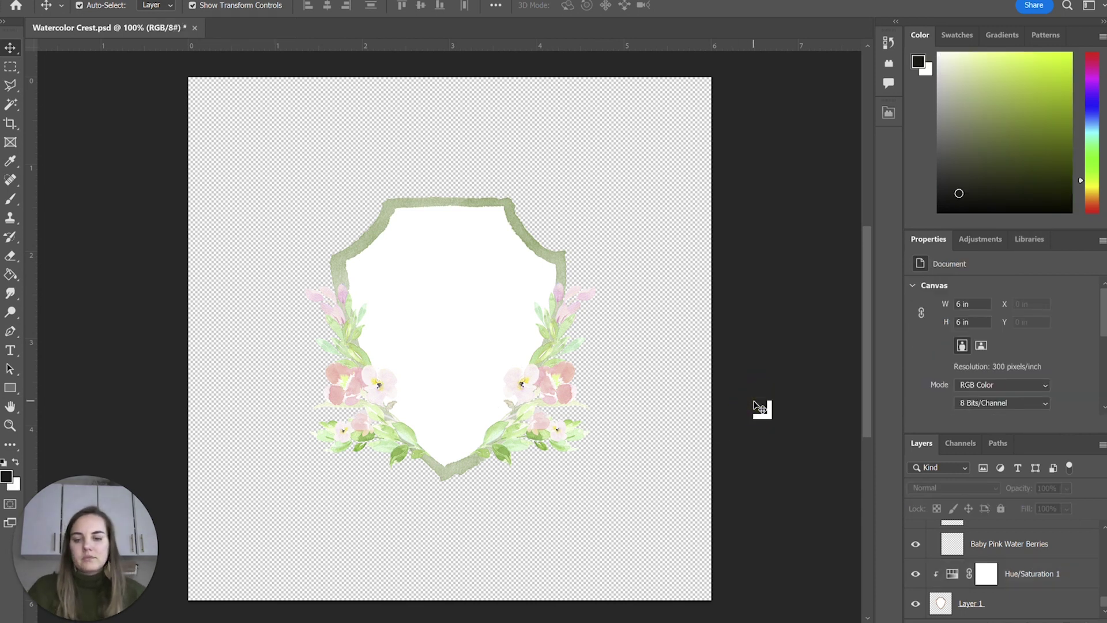
pyautogui.hotkey('ctrl', 's')
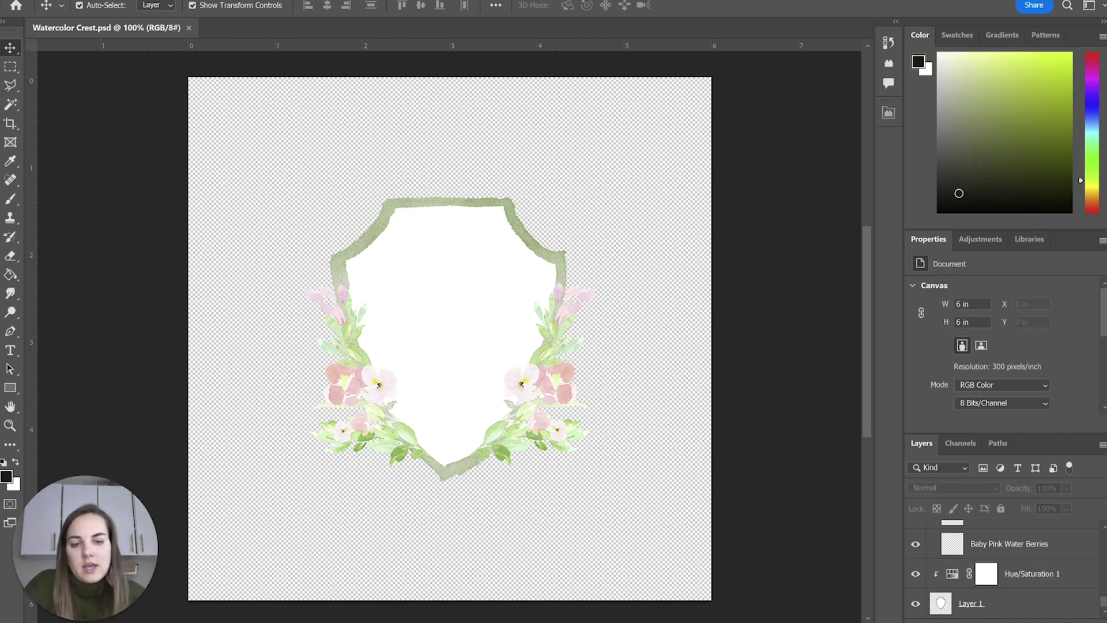
pyautogui.hotkey('alt', 'Tab')
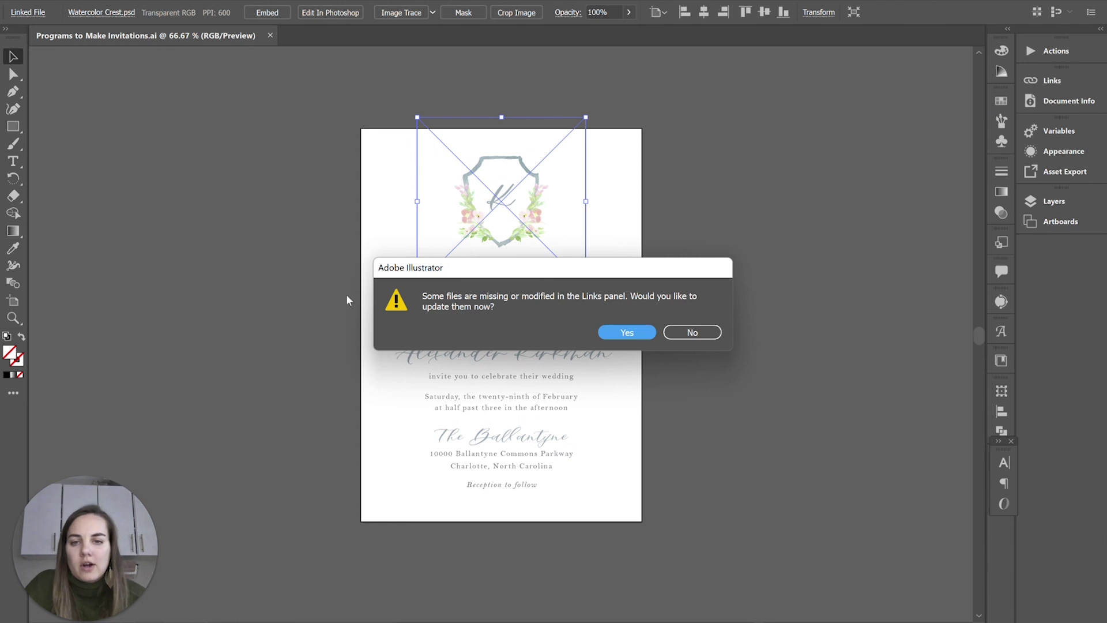
# Accept the link update, view the invitation at 100%, and select the green crest.
pyautogui.click(630, 333)
pyautogui.click(713, 233)
pyautogui.scroll(1, 672, 273)
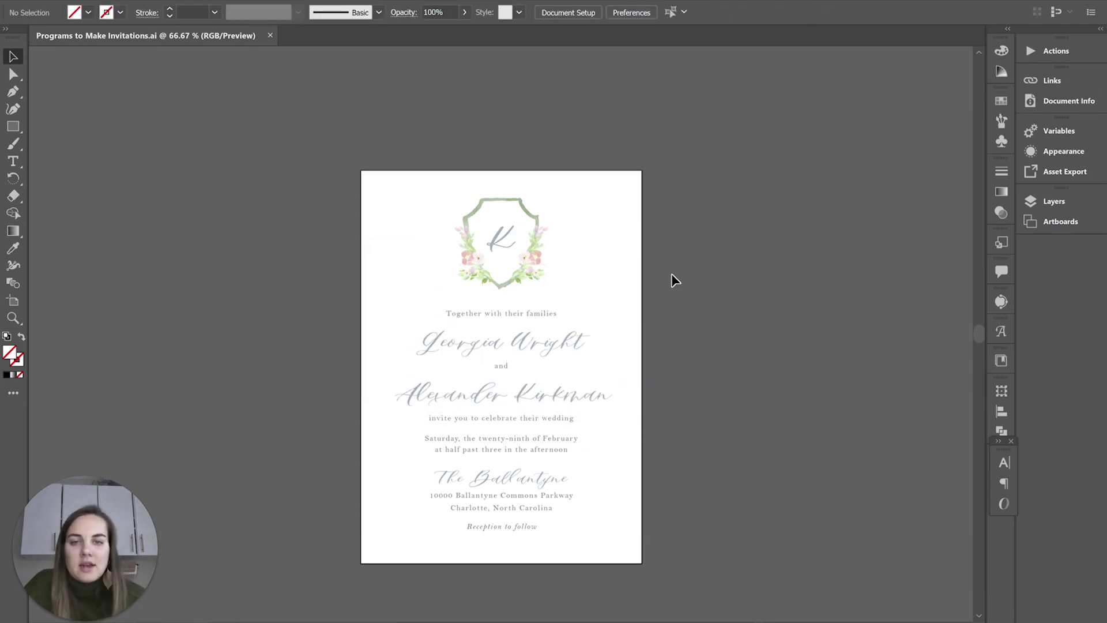
pyautogui.hotkey('ctrl', '1')
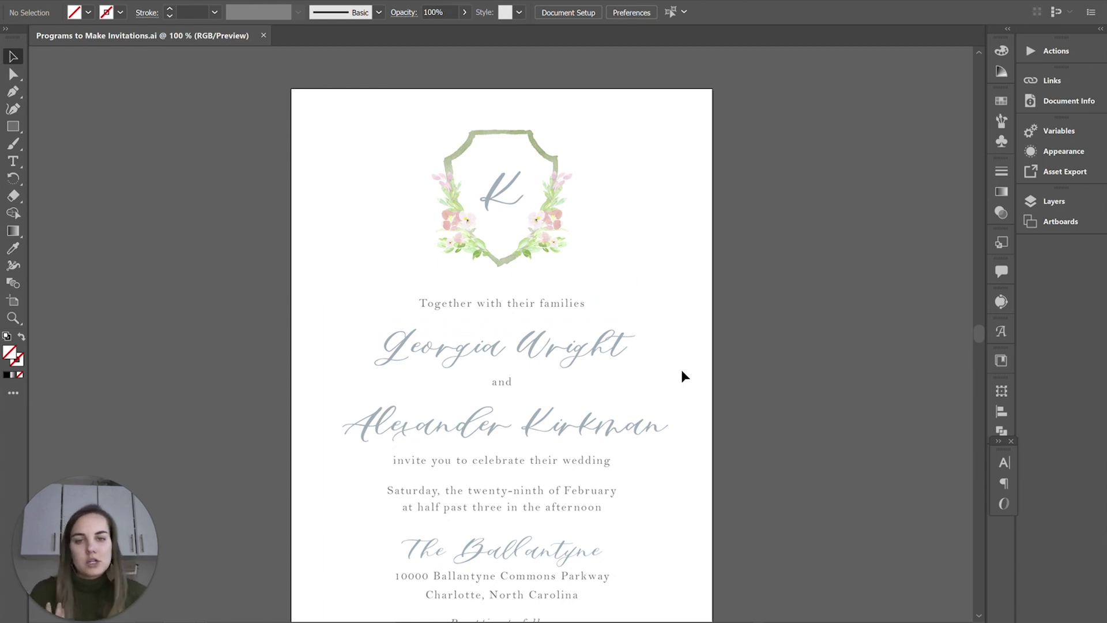
pyautogui.scroll(-1, 767, 334)
pyautogui.scroll(1, 763, 331)
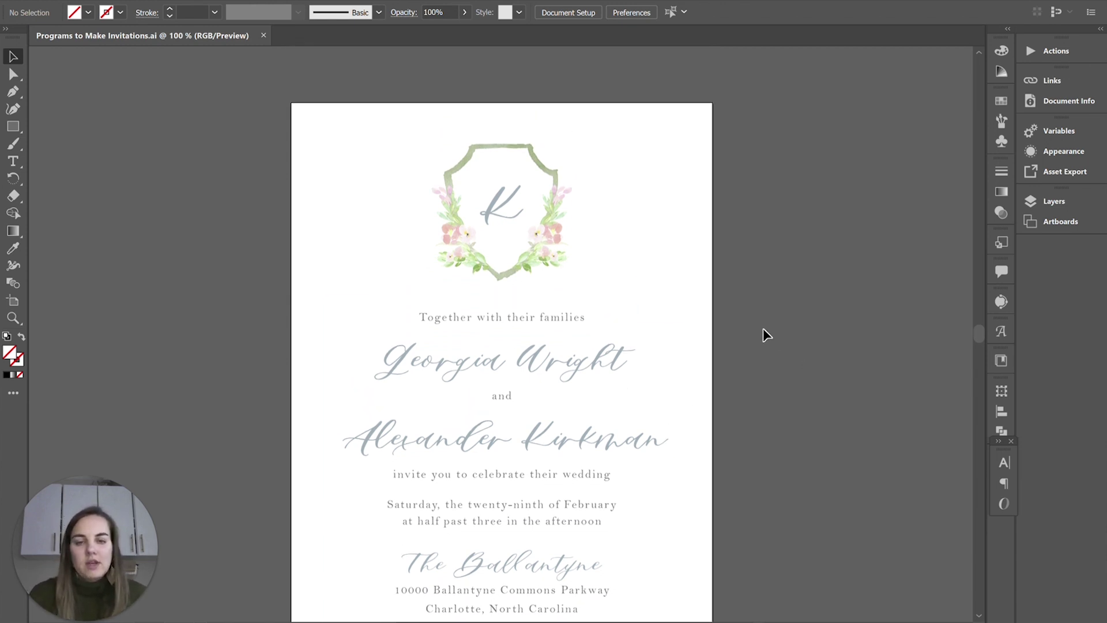
pyautogui.click(536, 225)
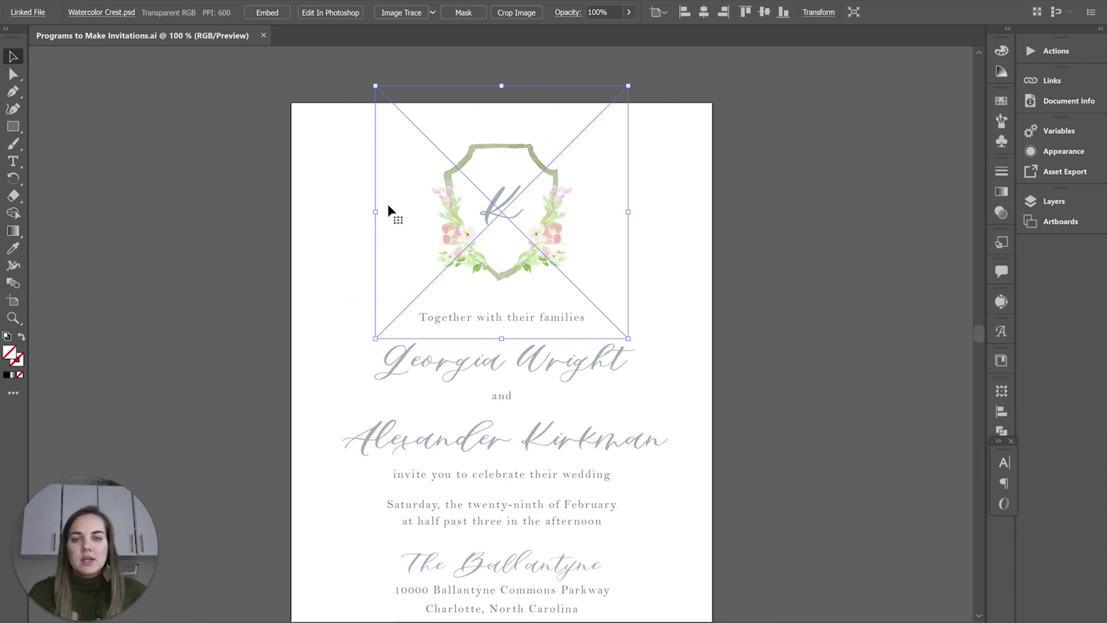
pyautogui.moveTo(556, 247)
pyautogui.mouseDown()
pyautogui.moveTo(638, 242)
pyautogui.moveTo(574, 241)
pyautogui.mouseUp()
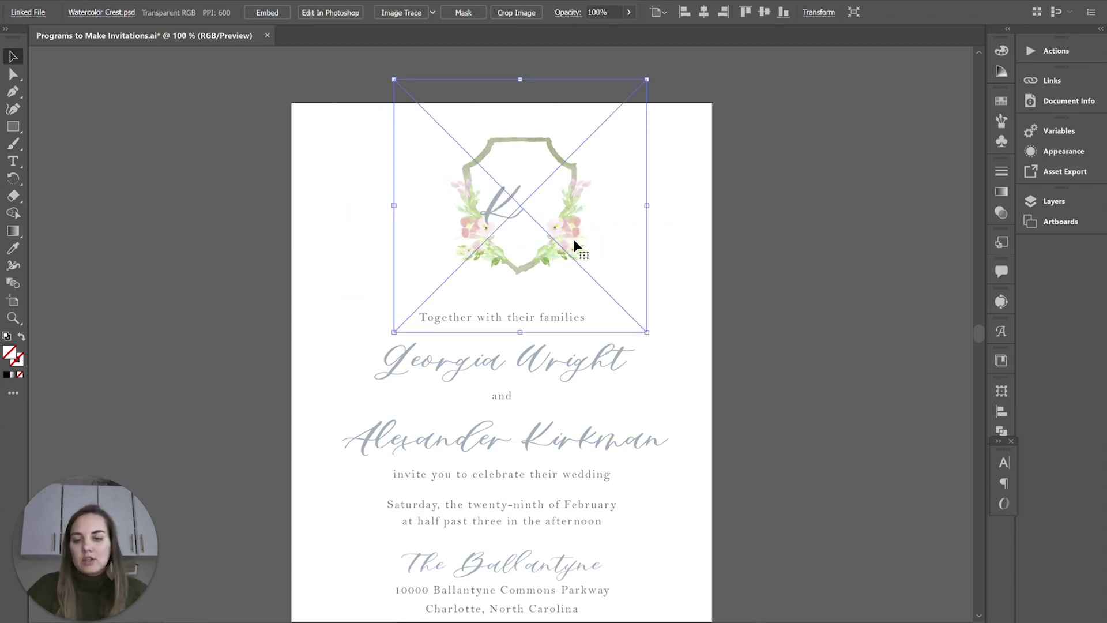
pyautogui.hotkey('ctrl', 'z')
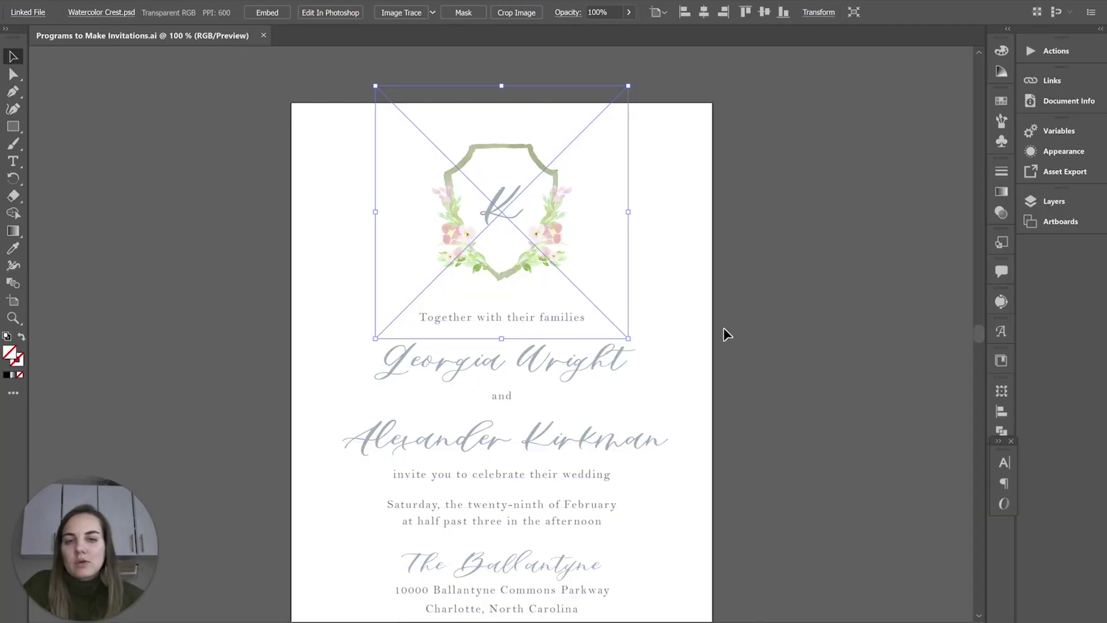
pyautogui.scroll(-1, 730, 327)
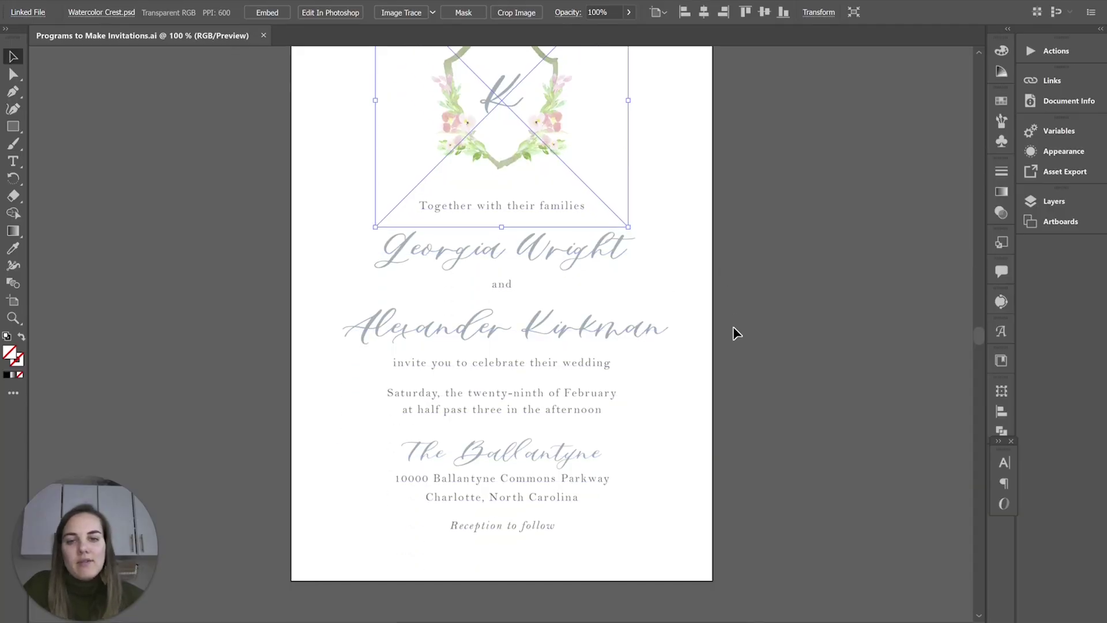
pyautogui.scroll(1, 735, 369)
pyautogui.scroll(-1, 735, 381)
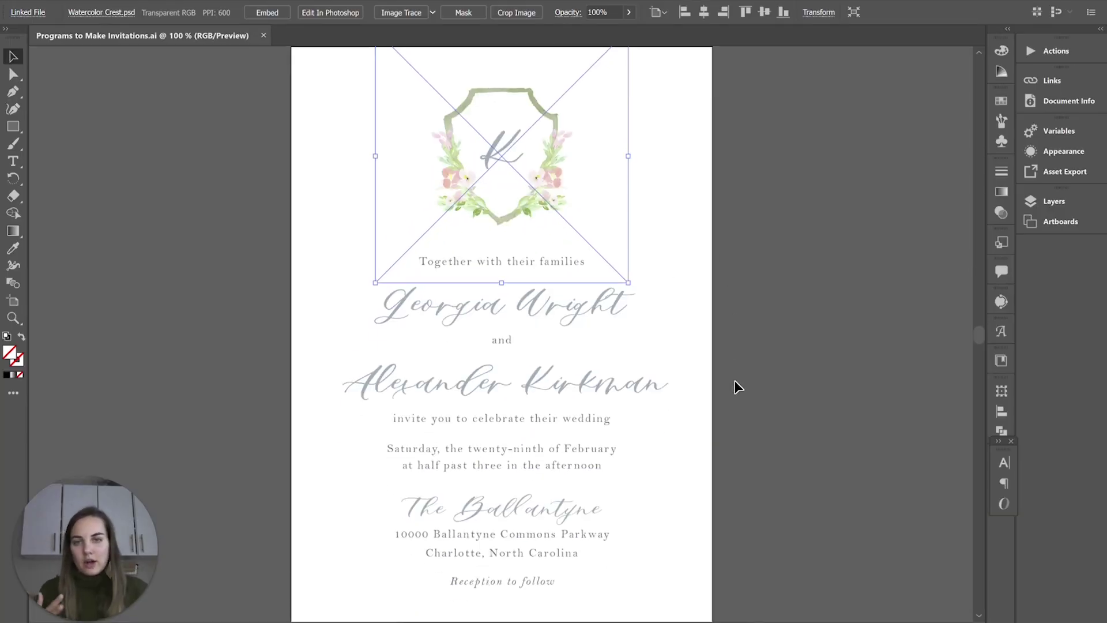
pyautogui.click(735, 385)
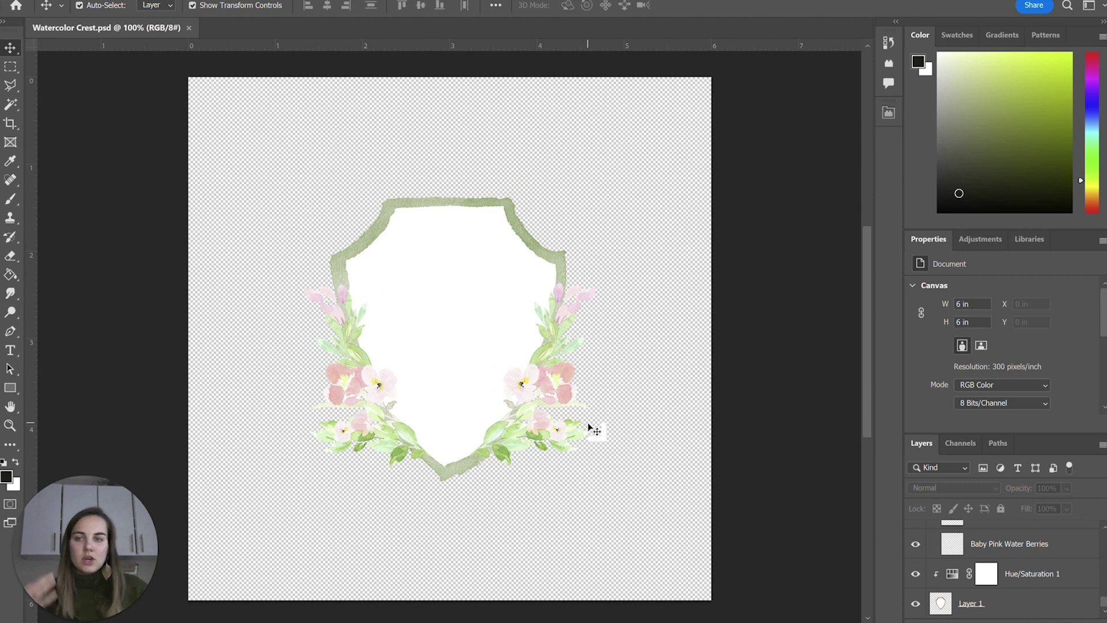
# Add a trial text line with the couple's names above the crest using the Type tool.
pyautogui.click(8, 354)
pyautogui.moveTo(260, 128); pyautogui.dragTo(620, 182)
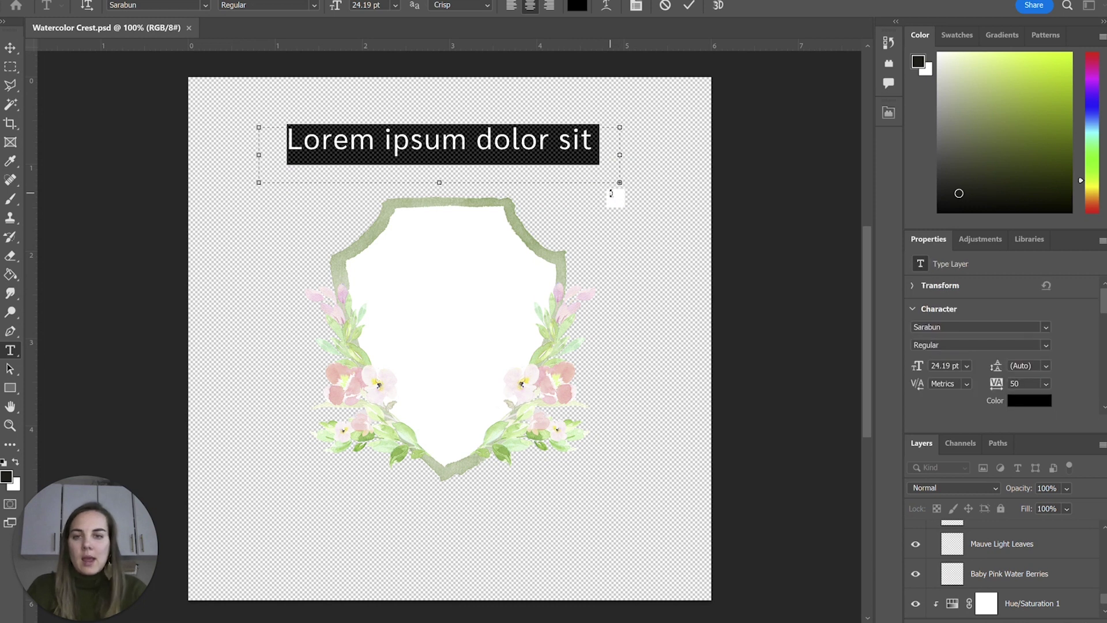
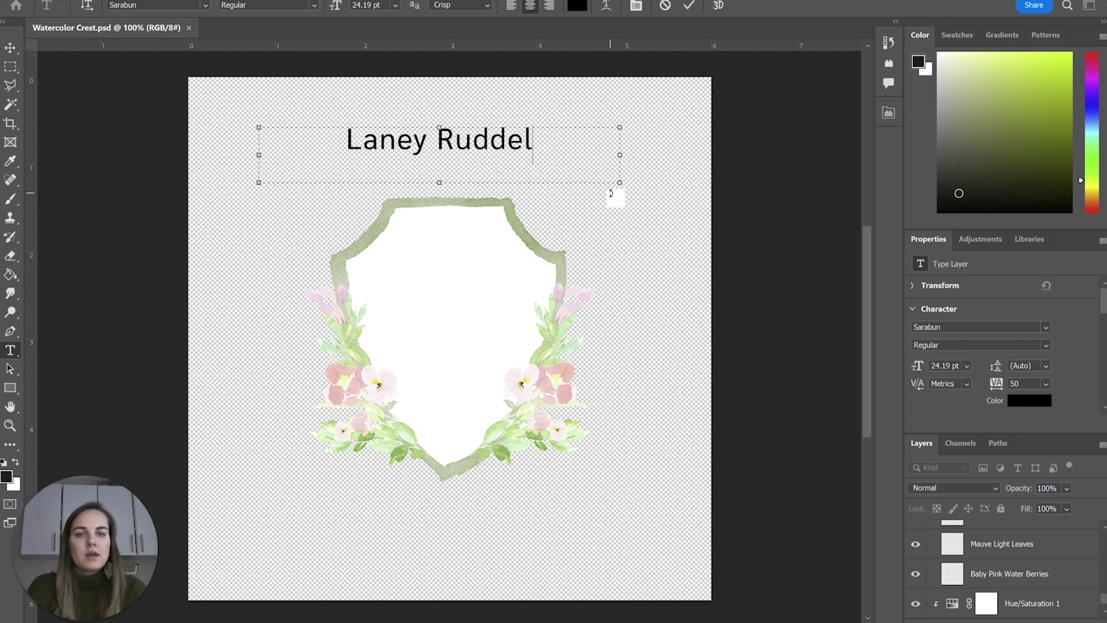
pyautogui.write('l and')
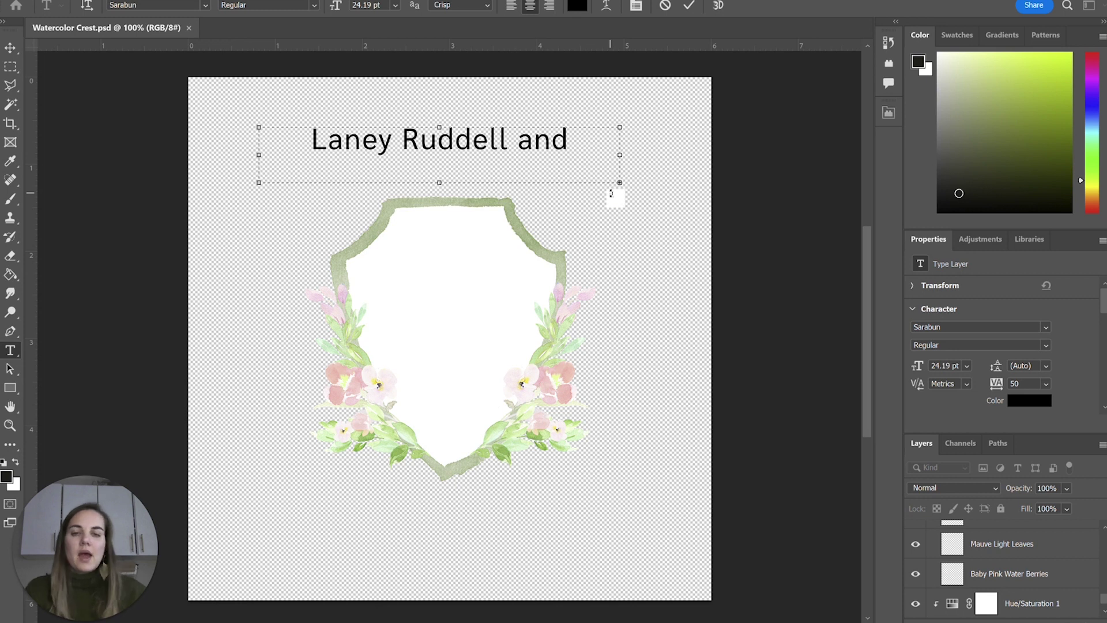
pyautogui.tripleClick(472, 151)
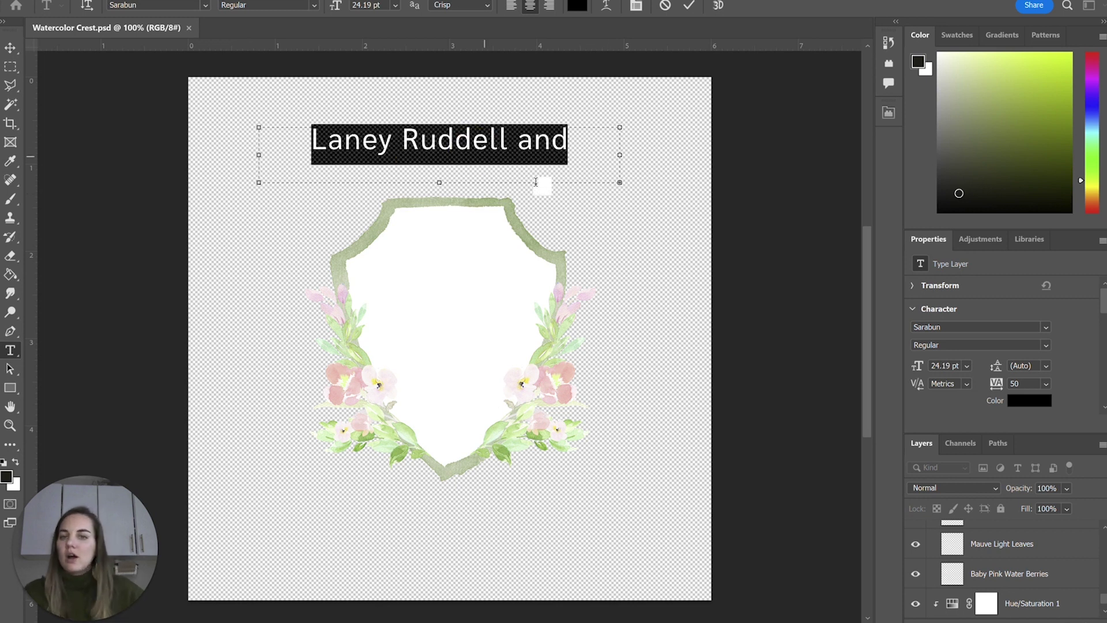
pyautogui.click(689, 5)
pyautogui.press('v')
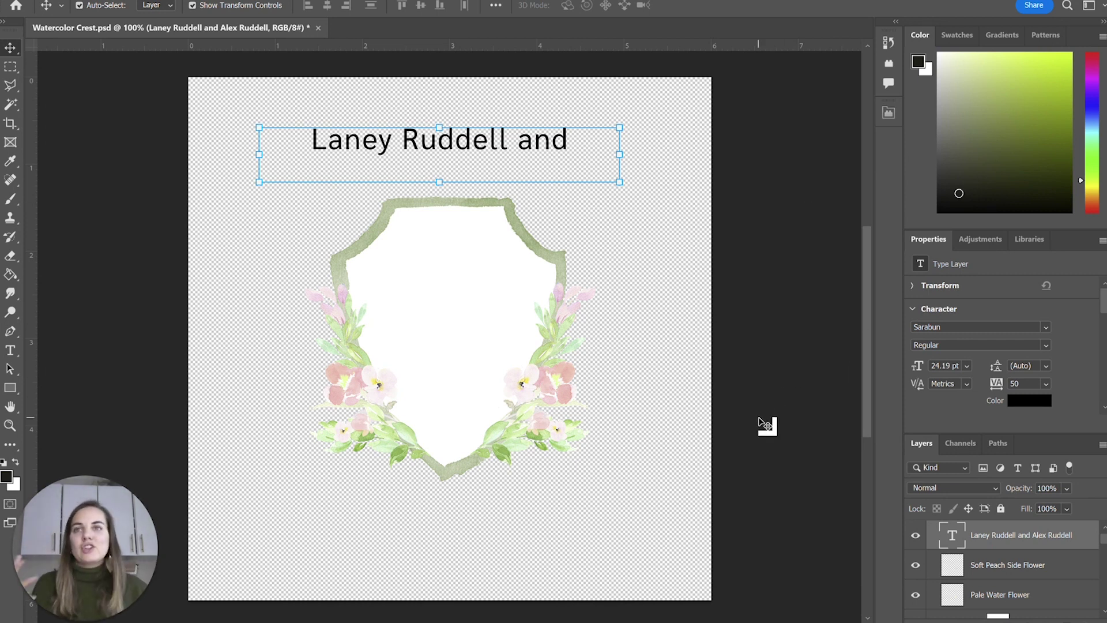
# Delete the trial type layer, deselect, and switch back to Illustrator.
pyautogui.press('Delete')
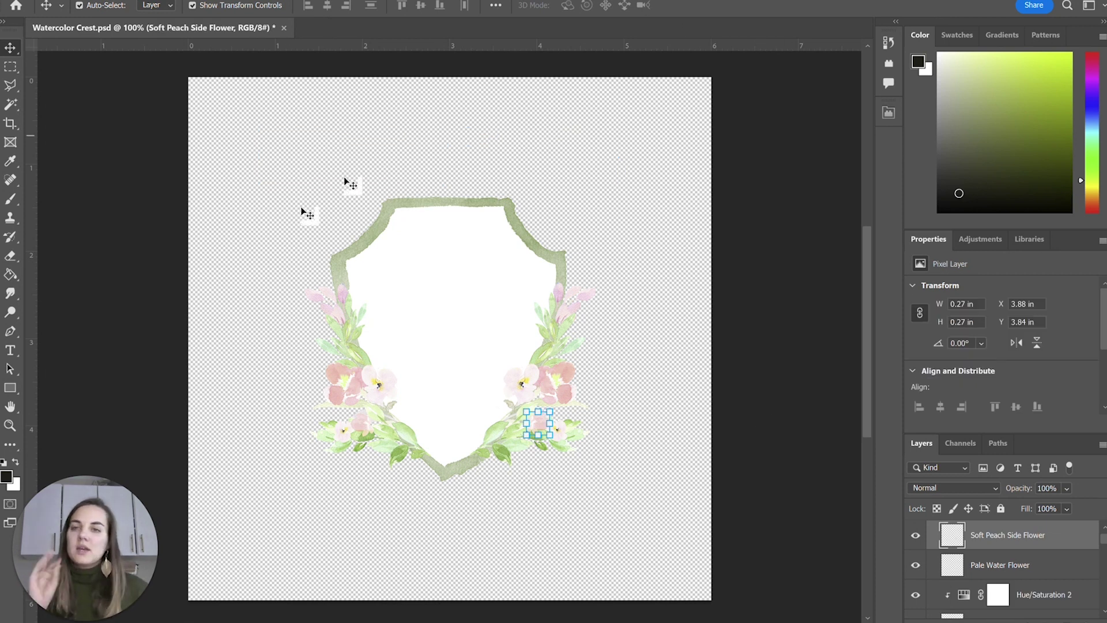
pyautogui.click(615, 455)
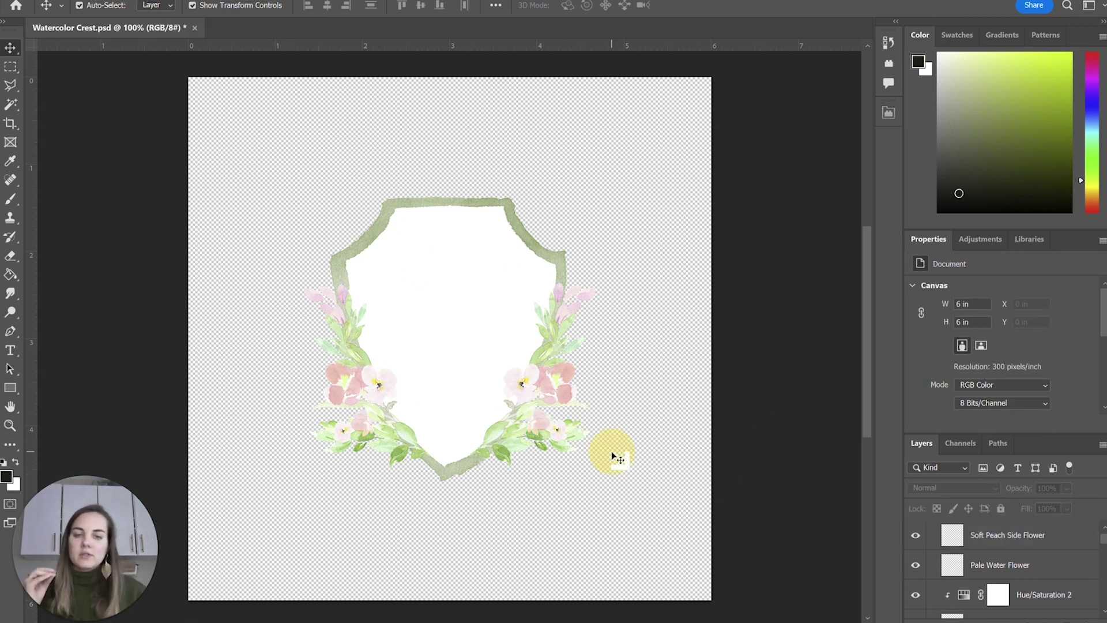
pyautogui.moveTo(672, 622)
pyautogui.click(672, 582)
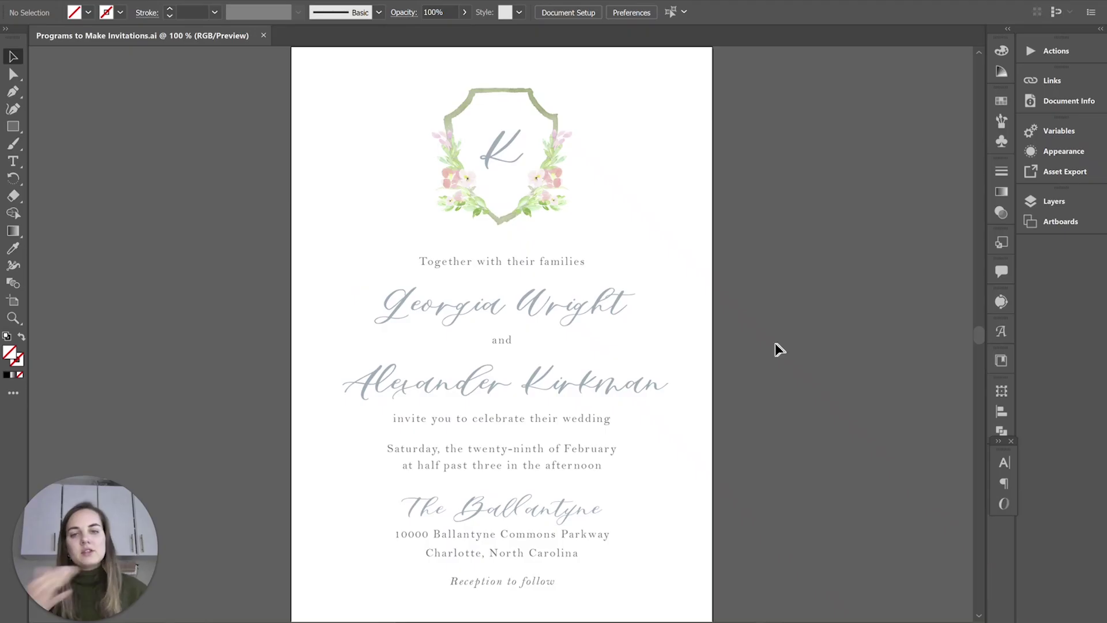
# Select the invitation text frame for editing, then deselect it.
pyautogui.click(440, 300)
pyautogui.doubleClick(457, 302)
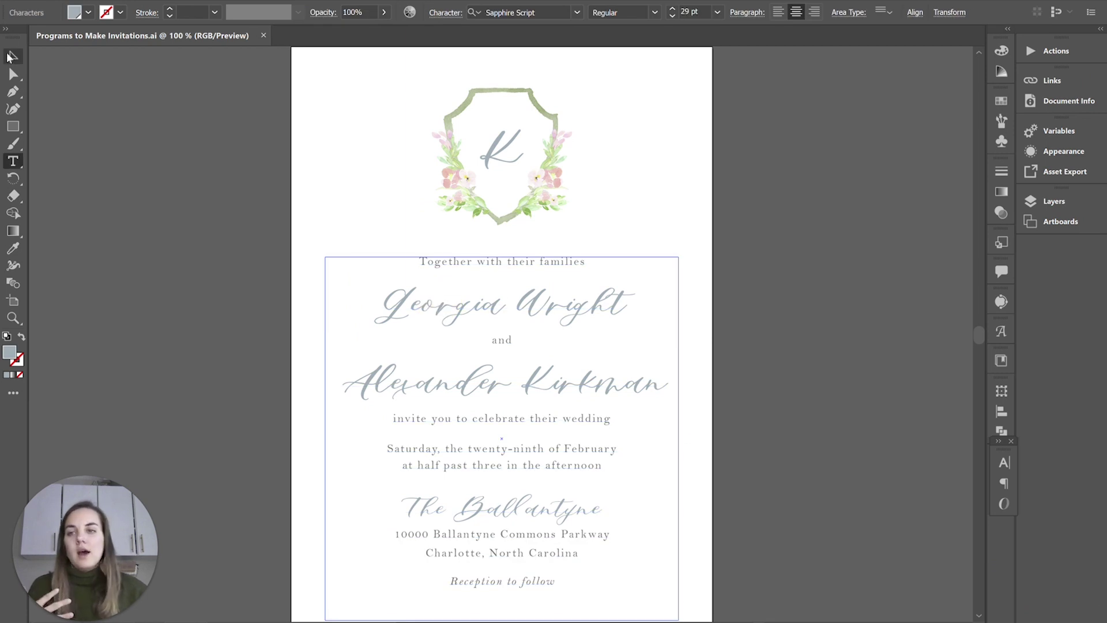
pyautogui.click(9, 60)
pyautogui.click(154, 209)
# Draw a trial rectangle beside the page, then move and delete the star.
pyautogui.press('m')
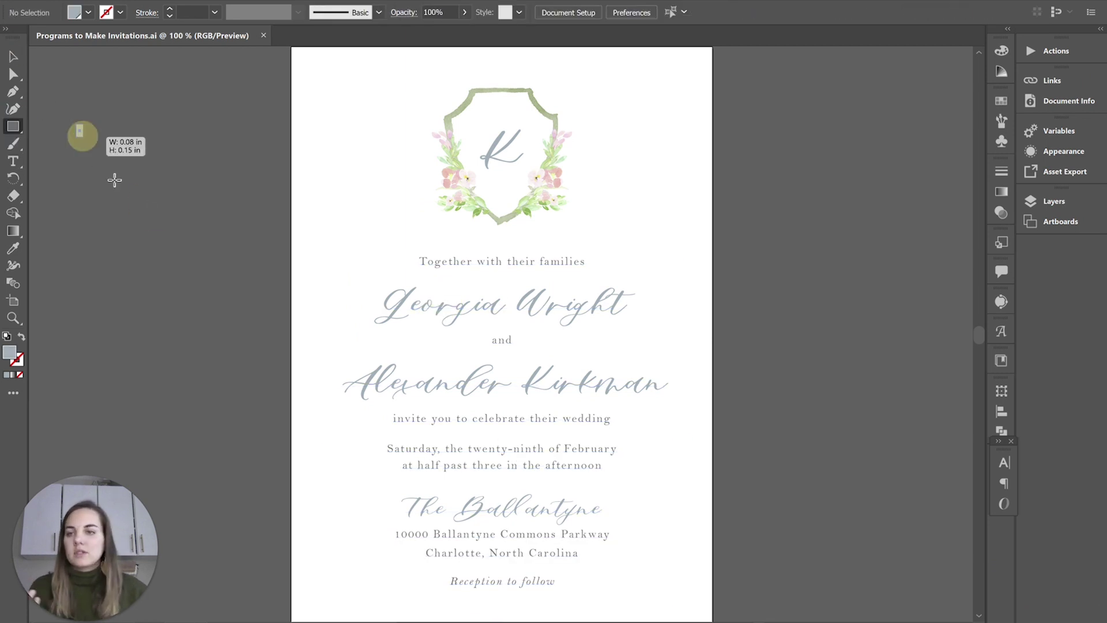
pyautogui.moveTo(76, 123); pyautogui.dragTo(248, 288)
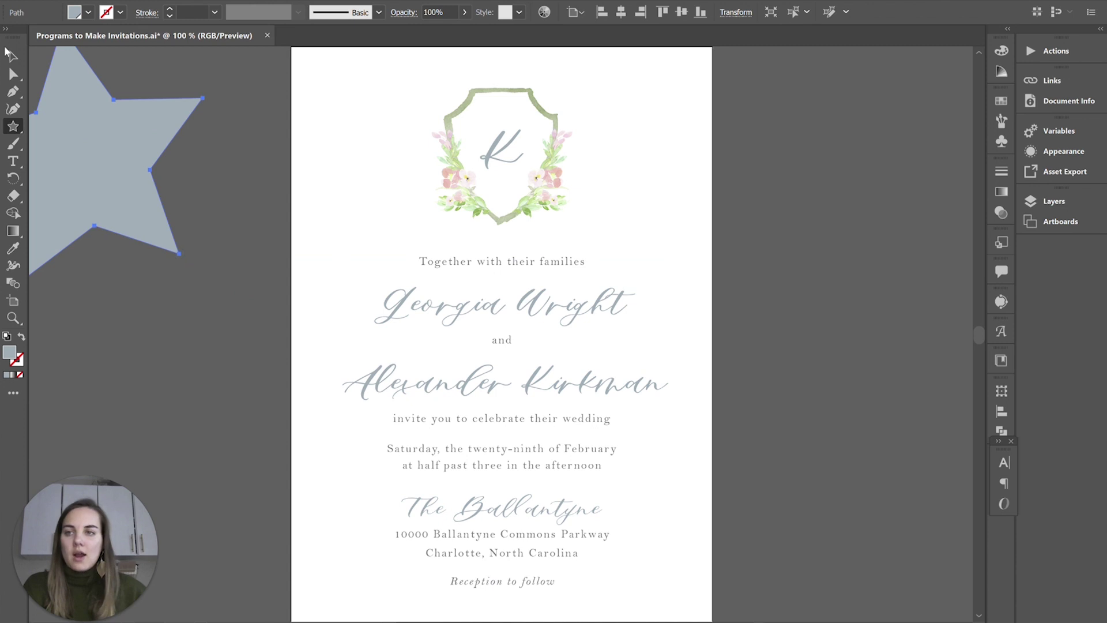
pyautogui.click(14, 57)
pyautogui.moveTo(90, 119); pyautogui.dragTo(138, 175)
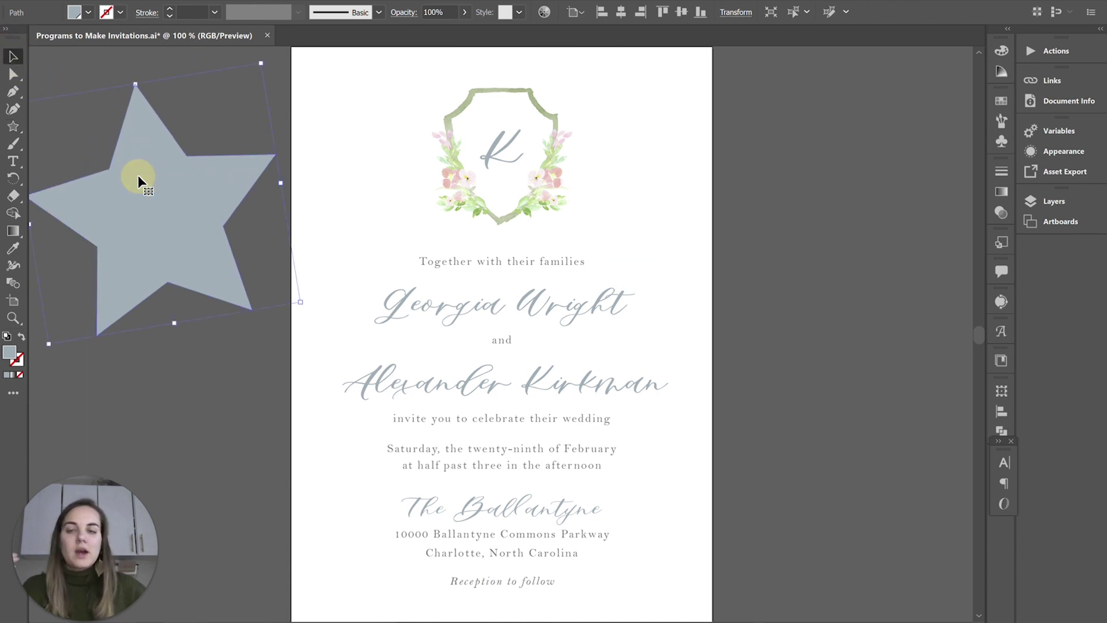
pyautogui.press('Delete')
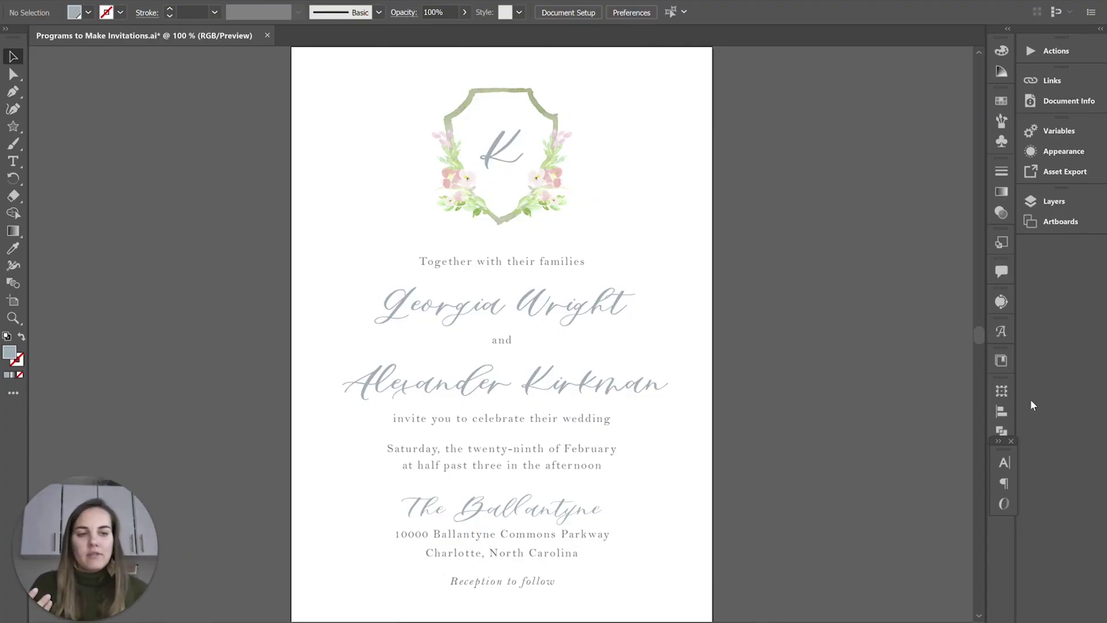
# Open The Stationer's Swatchbook library, browse and collapse its Gmund group, then switch to Photoshop.
pyautogui.click(1001, 360)
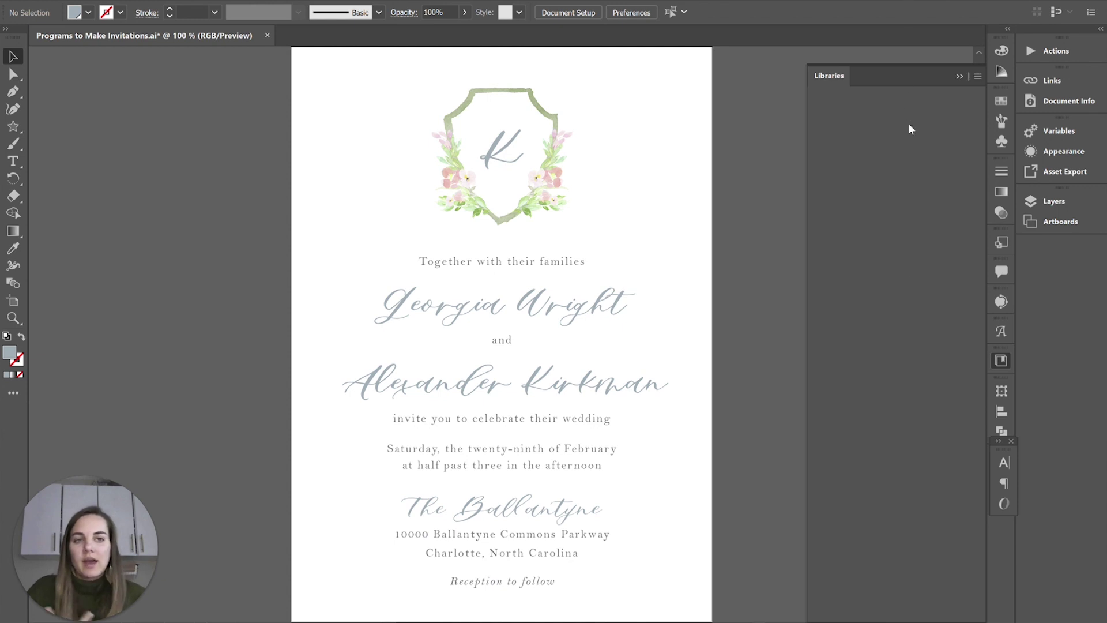
pyautogui.click(895, 164)
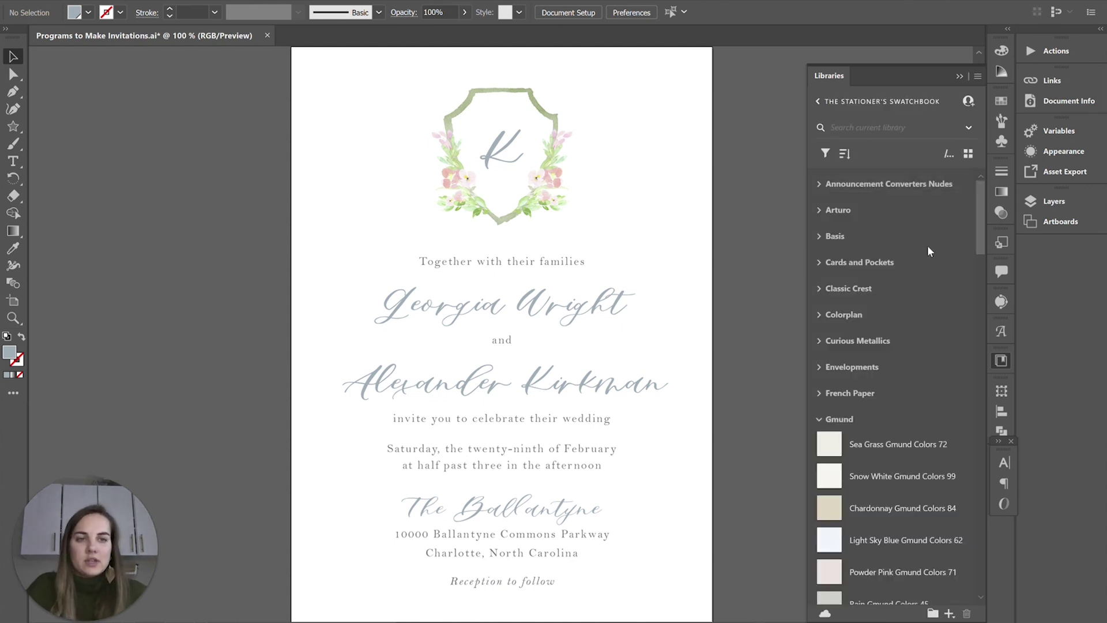
pyautogui.scroll(-10, 916, 244)
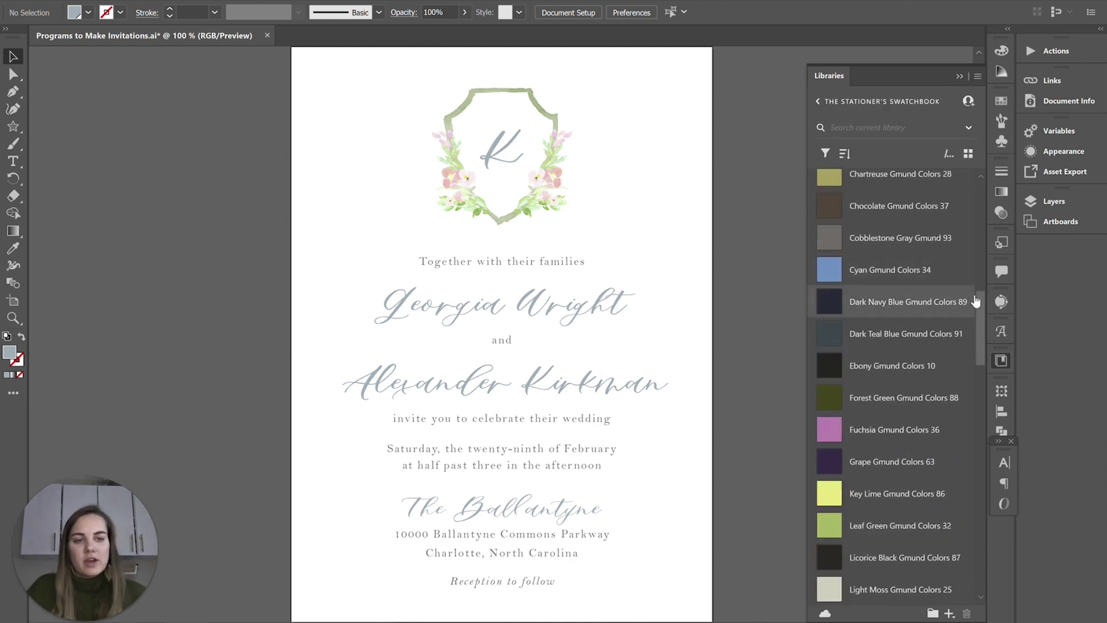
pyautogui.moveTo(979, 286); pyautogui.dragTo(975, 231)
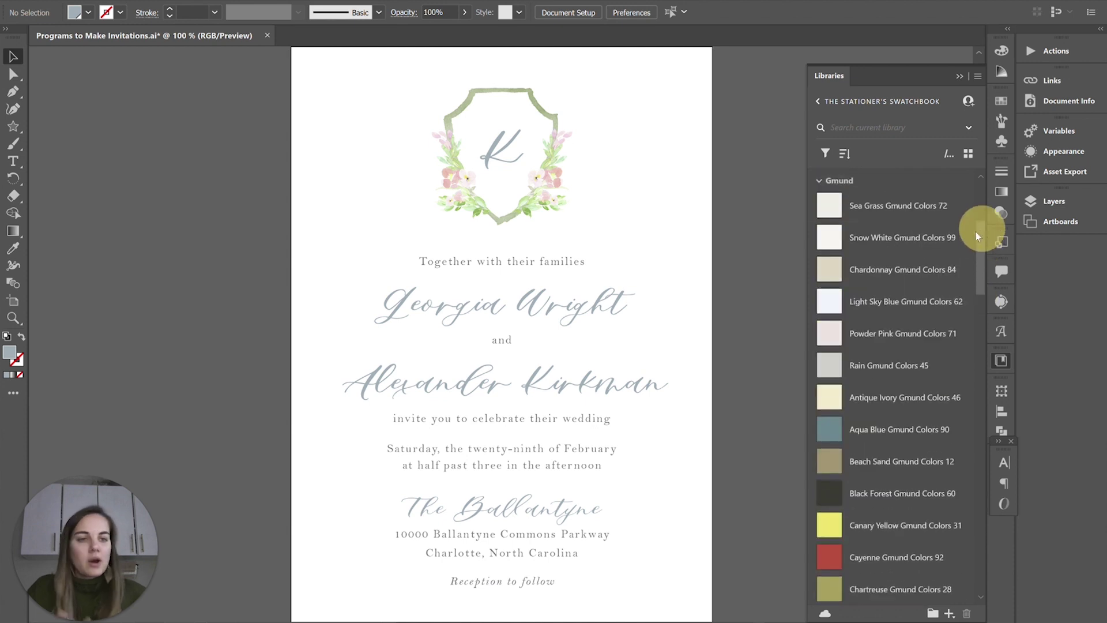
pyautogui.click(820, 181)
pyautogui.scroll(4, 910, 300)
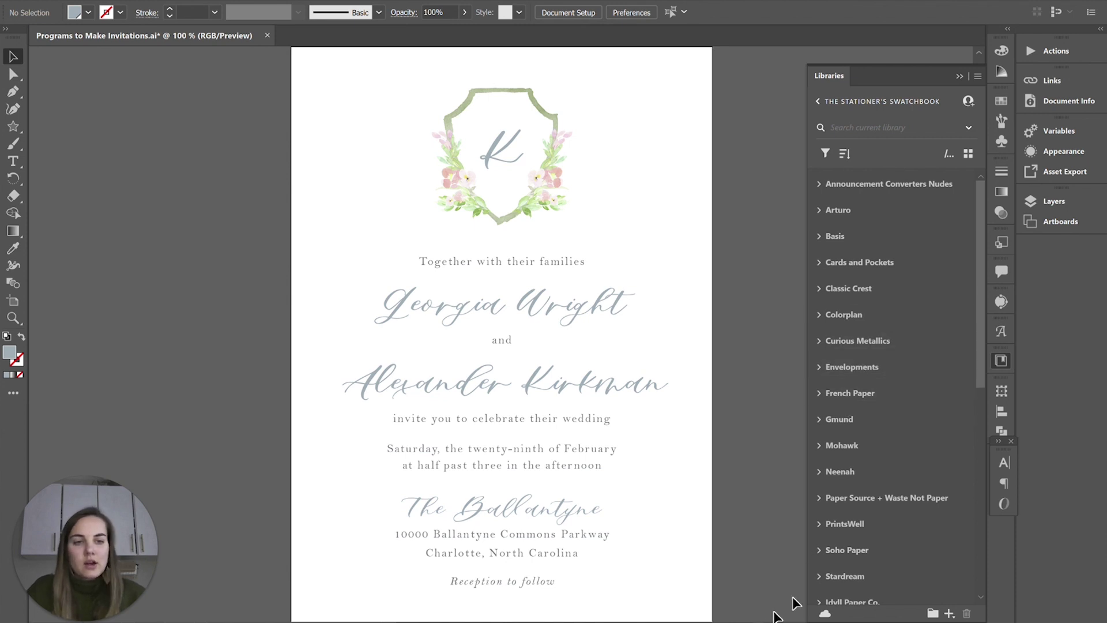
pyautogui.click(1030, 241)
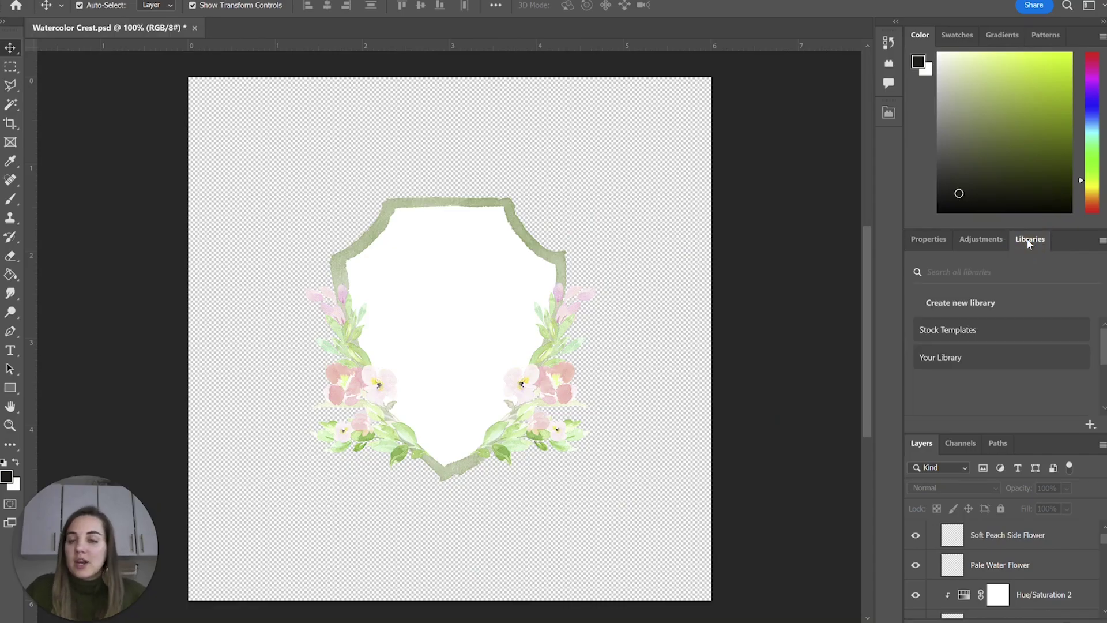
# Open The Stationer's Swatchbook library in Photoshop's Libraries beside Watercolor Crest.psd.
pyautogui.click(968, 317)
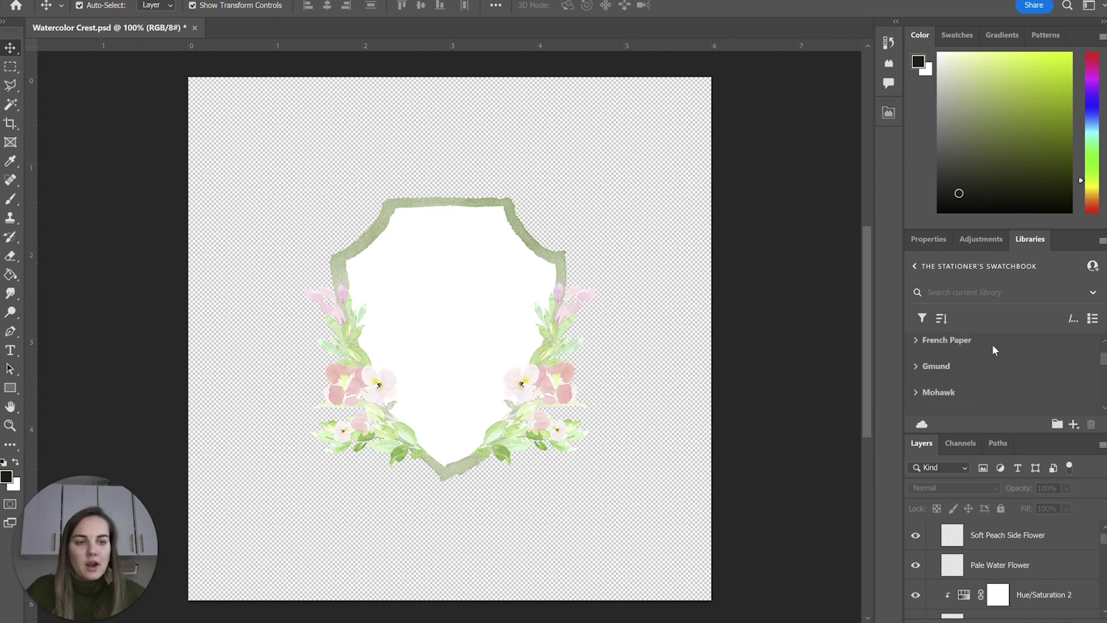